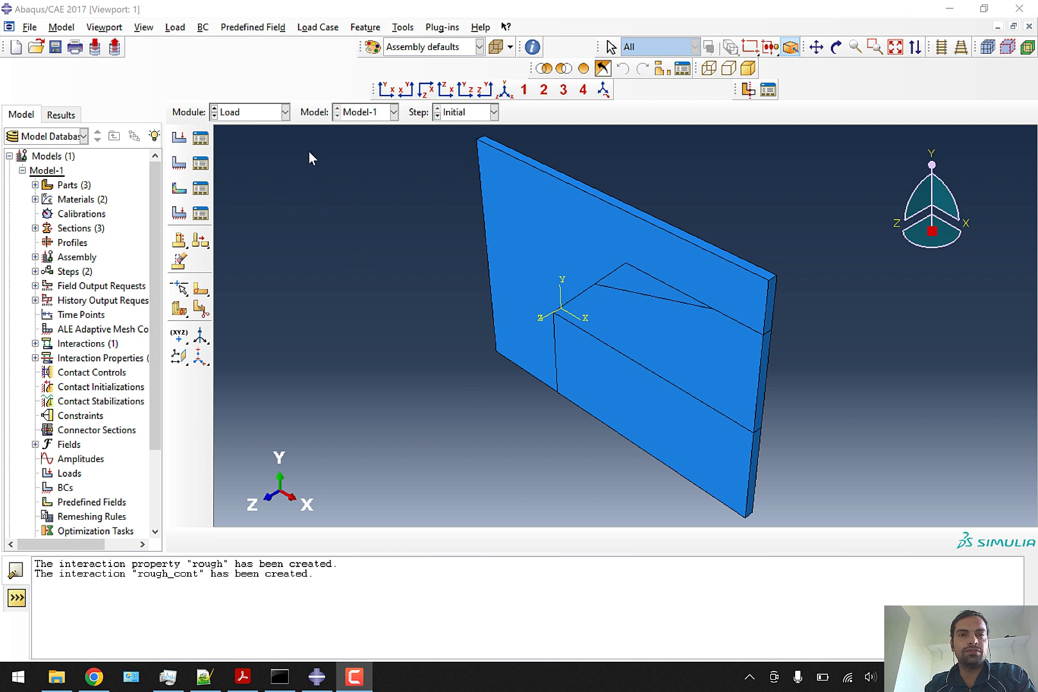
Switch to the Interaction module, then return to the Load module.
left_click(285, 114)
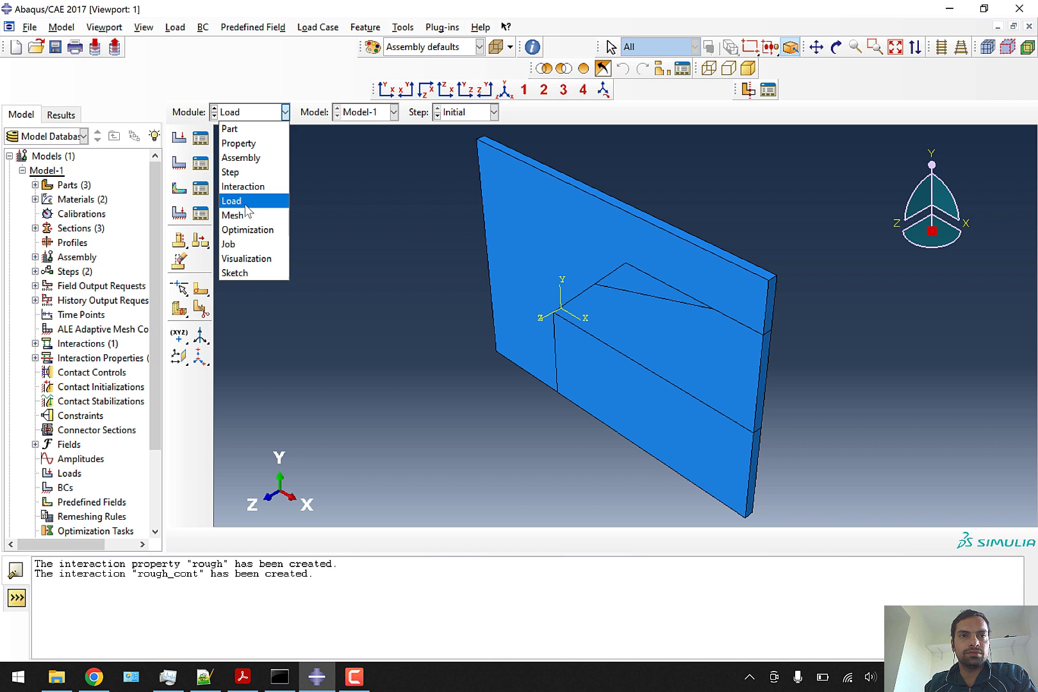
left_click(246, 206)
left_click(256, 116)
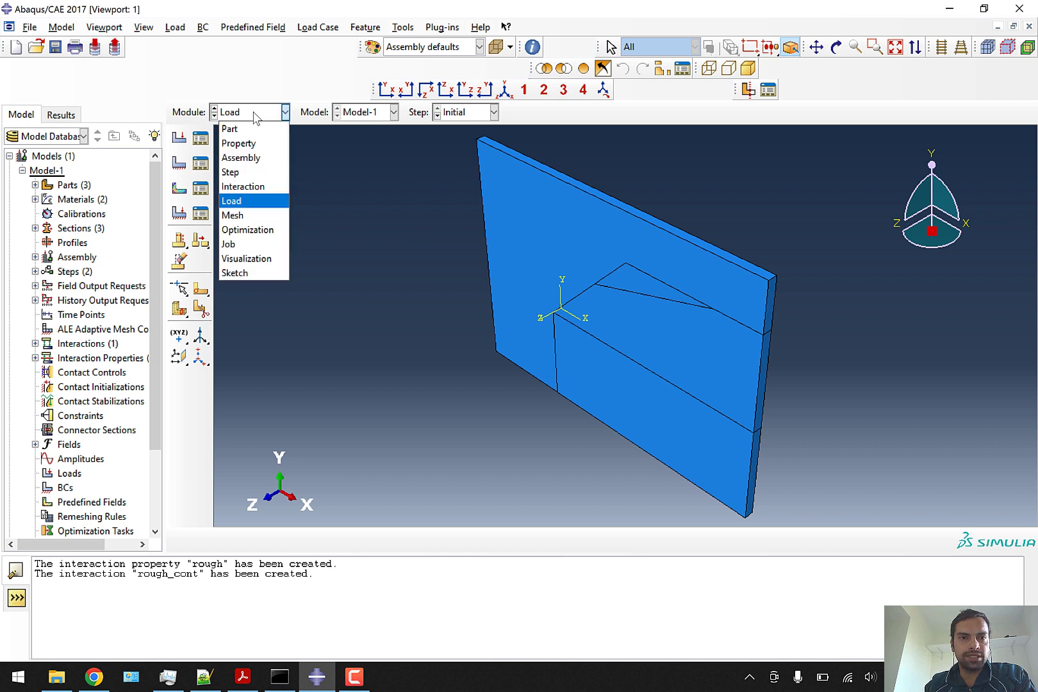
left_click(248, 192)
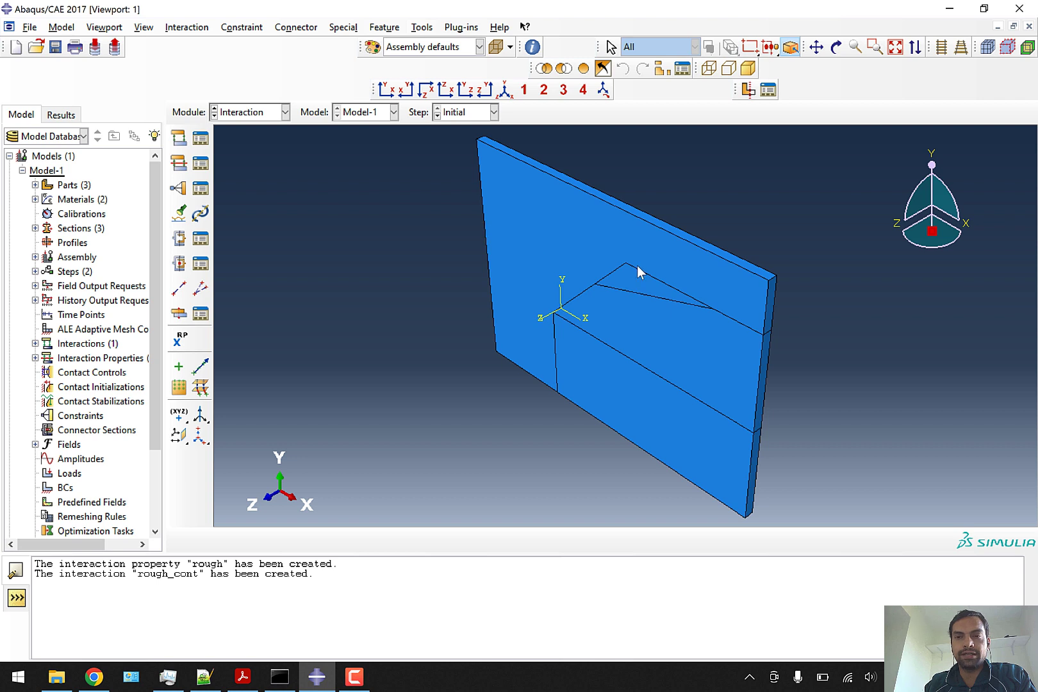
left_click(246, 117)
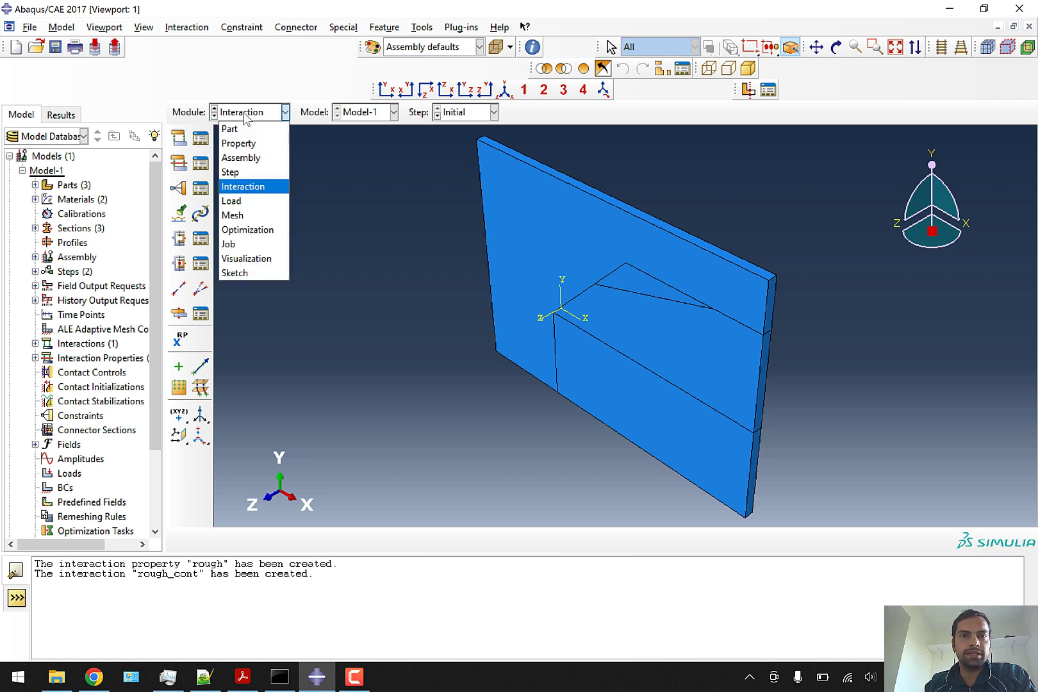
left_click(242, 203)
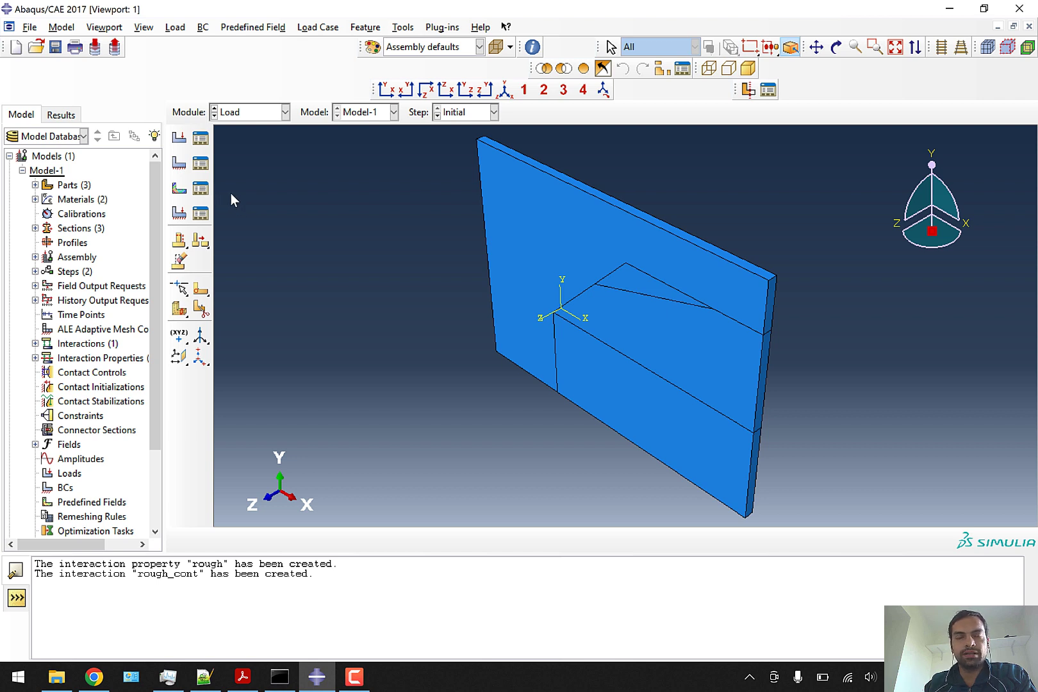
Begin a Material assignment predefined field, then cancel it.
left_click(183, 188)
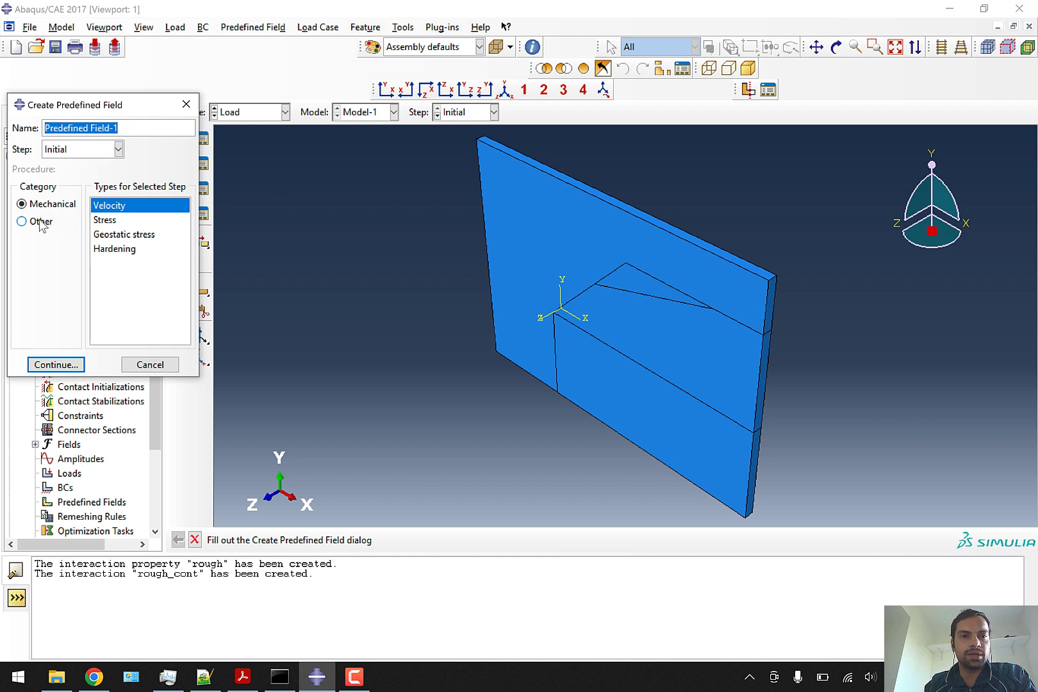
left_click(40, 221)
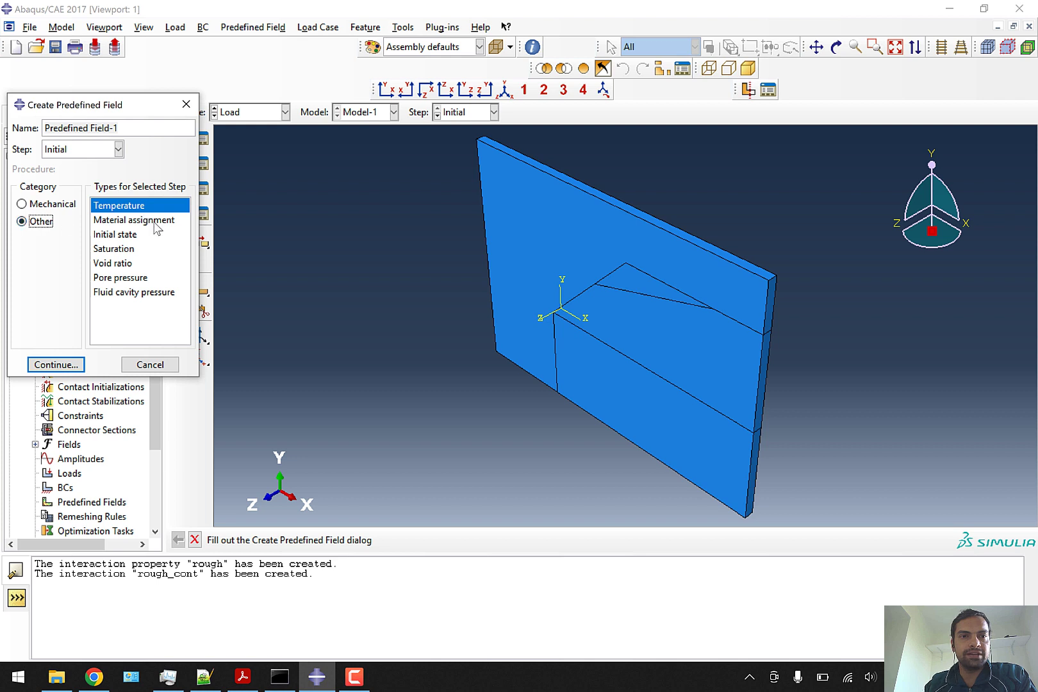
left_click(154, 223)
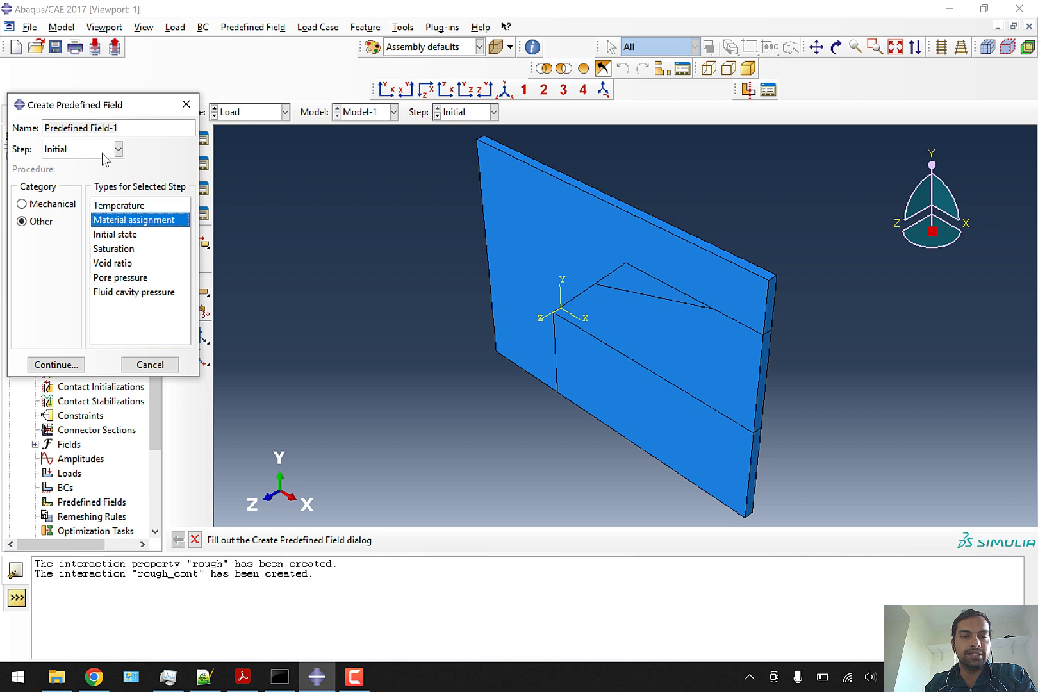
left_click(159, 365)
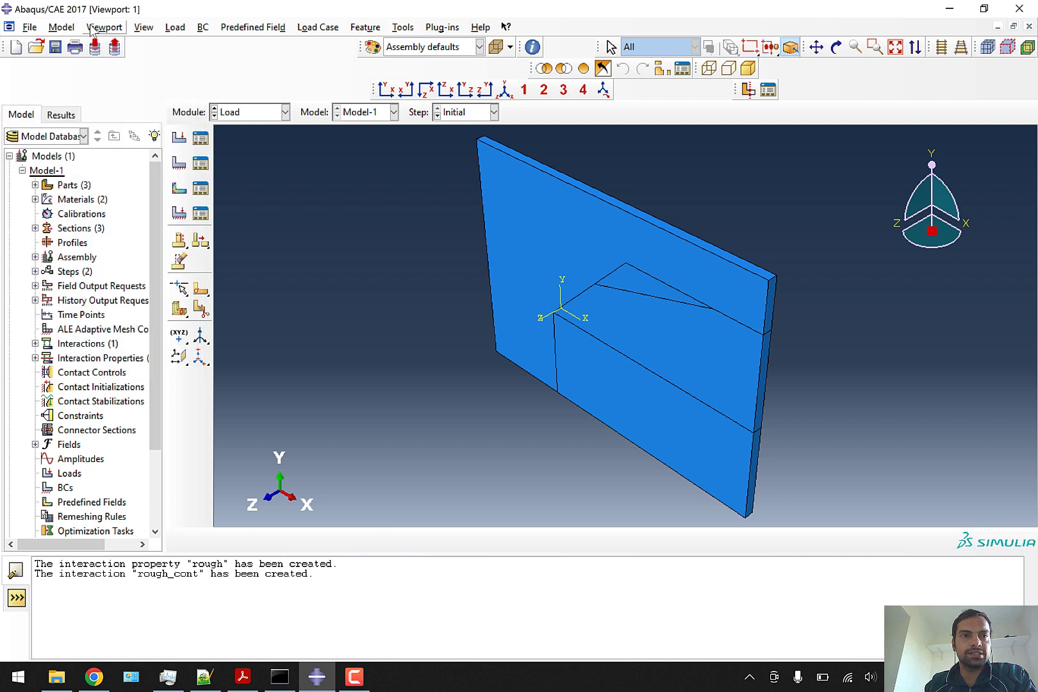
Delete the old Macro1 and start recording a new Macro1 in the Work directory.
left_click(29, 27)
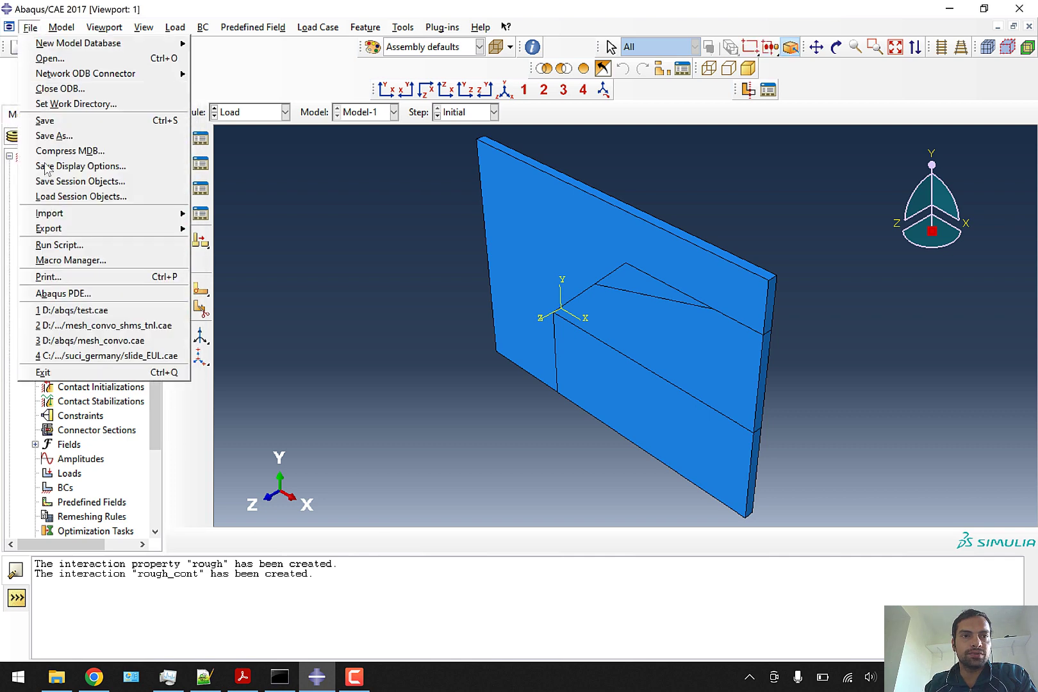
left_click(76, 260)
left_click(311, 206)
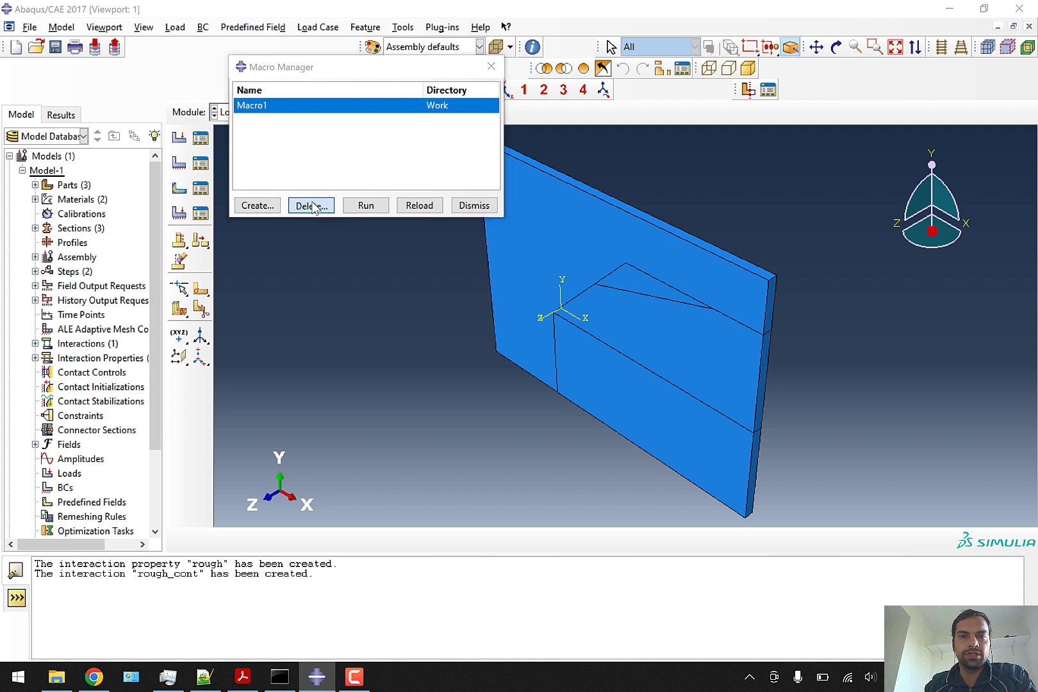
left_click(327, 165)
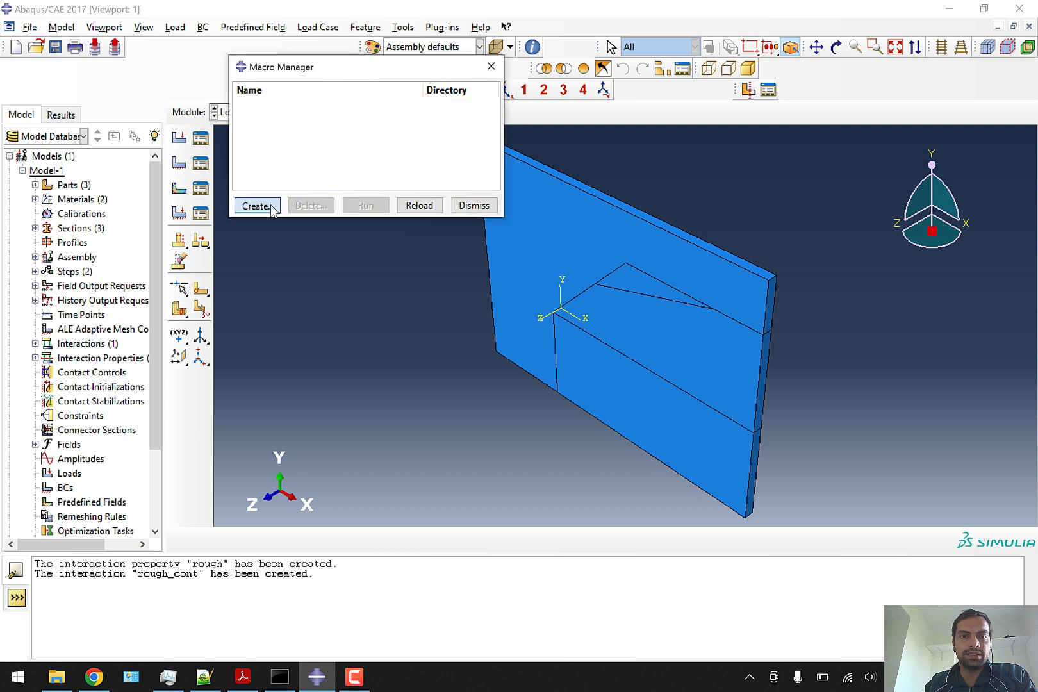
left_click(273, 207)
left_click(105, 170)
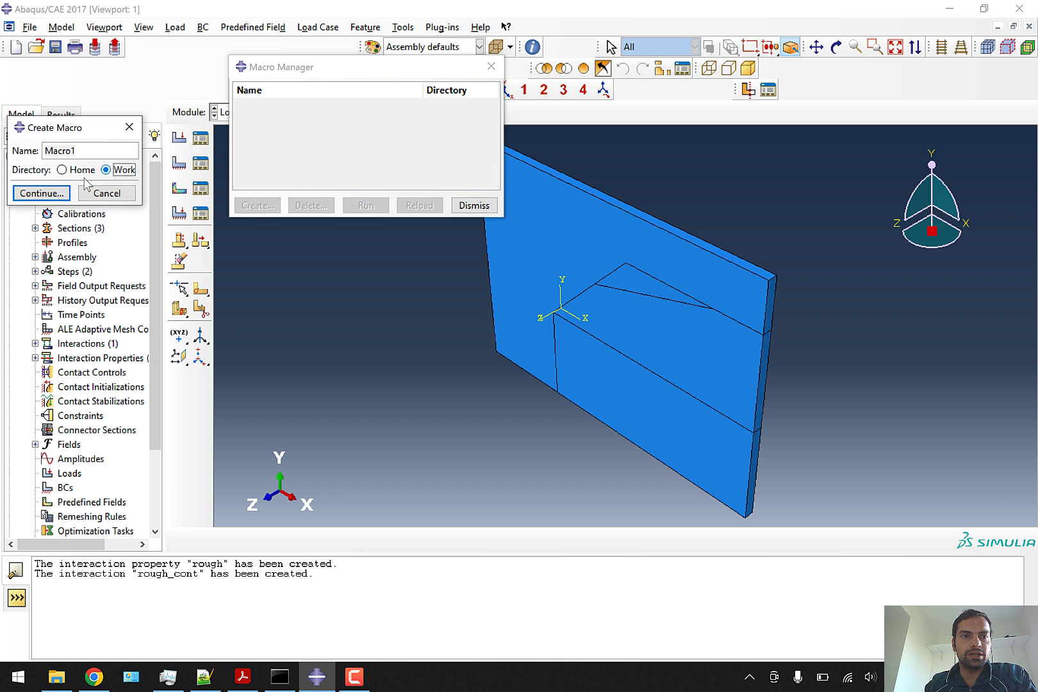
left_click(41, 193)
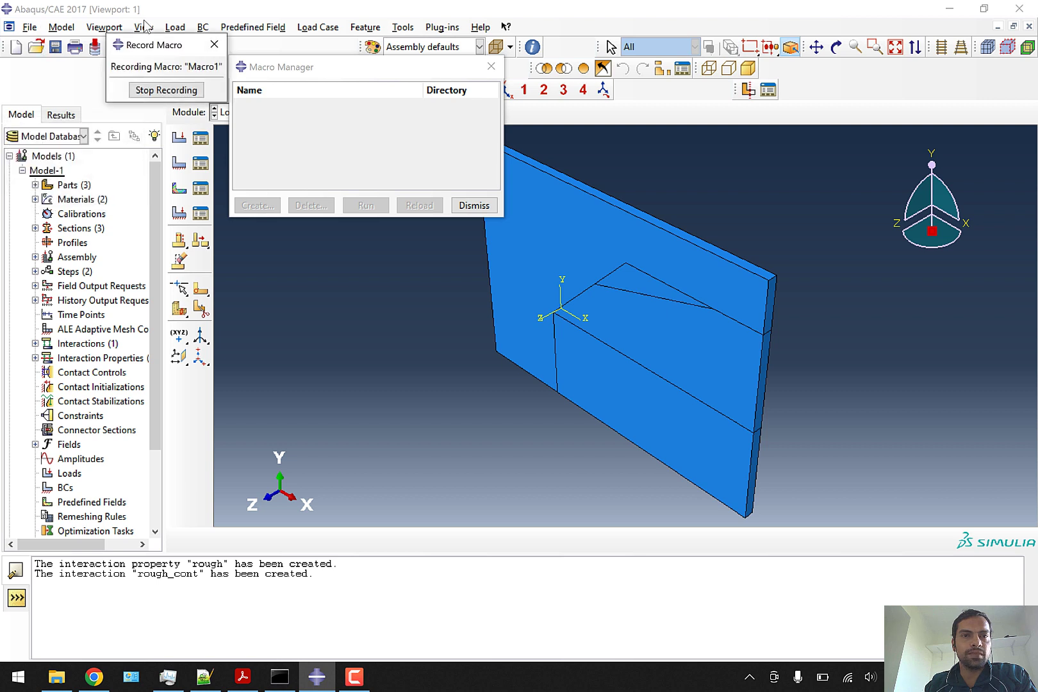
left_click(491, 66)
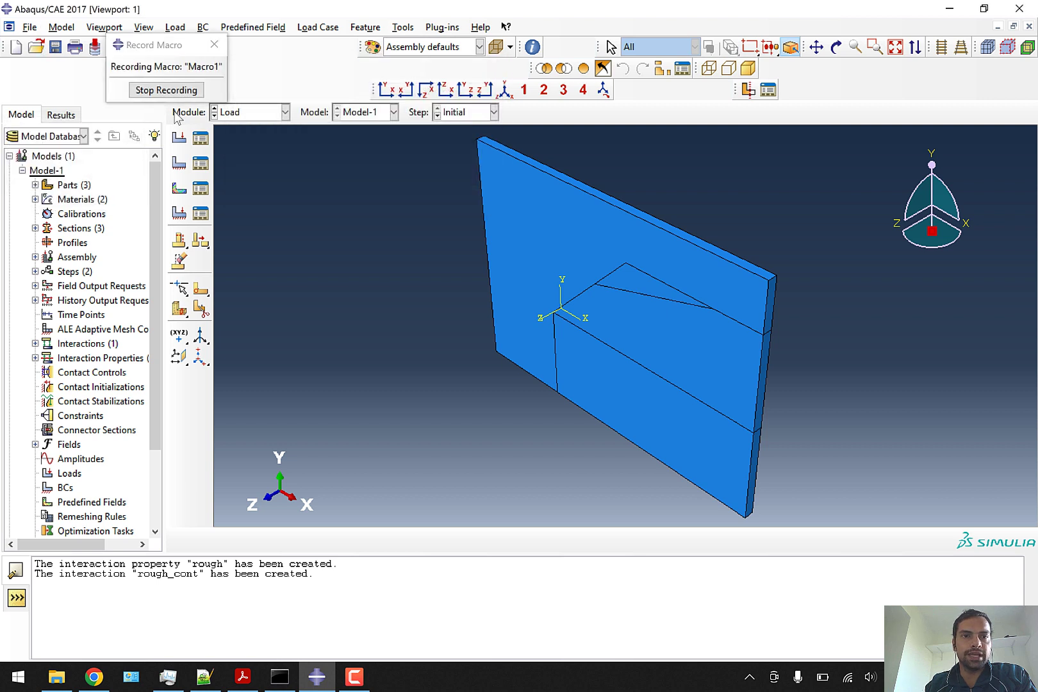
Start a uniform Material assignment predefined field on top_prt-1 and begin picking its first row's region.
left_click(179, 188)
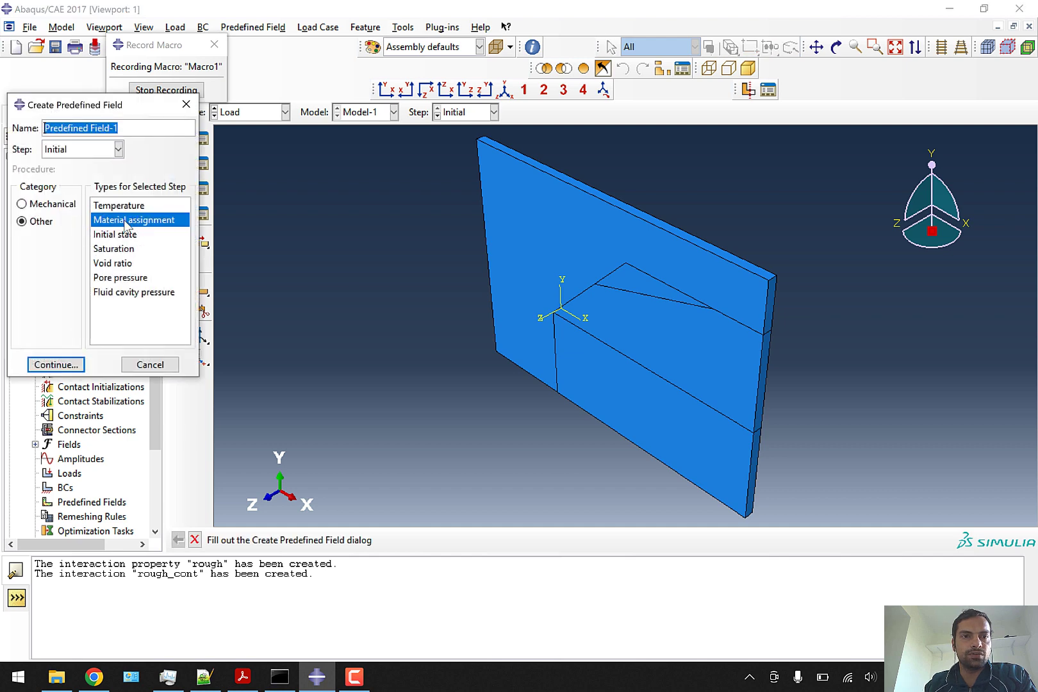
left_click(72, 364)
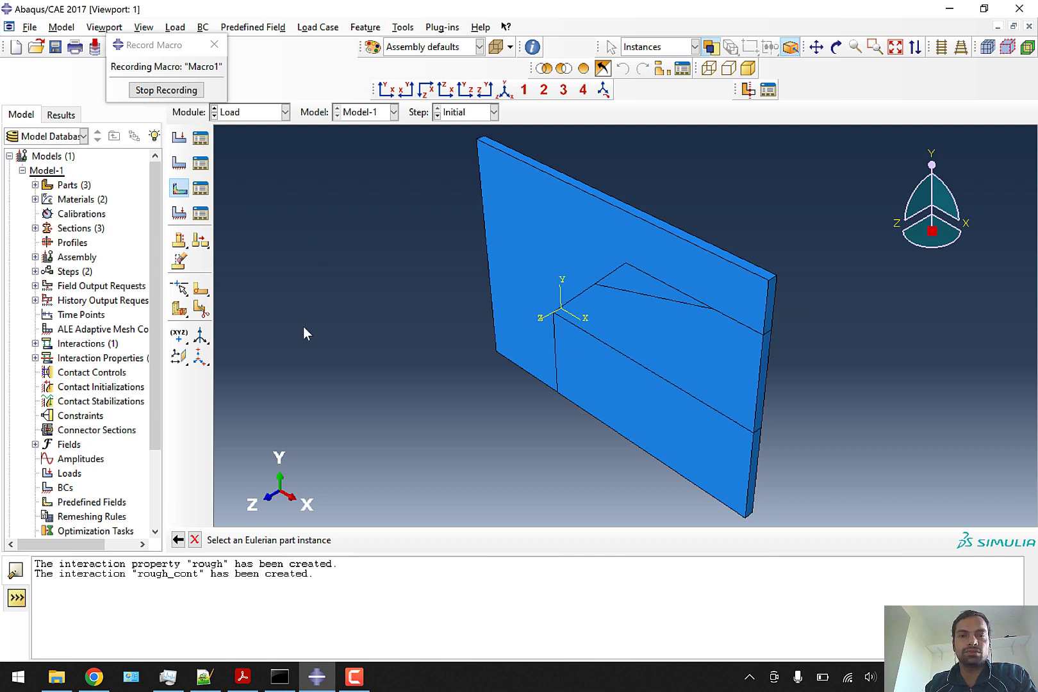
left_click(525, 253)
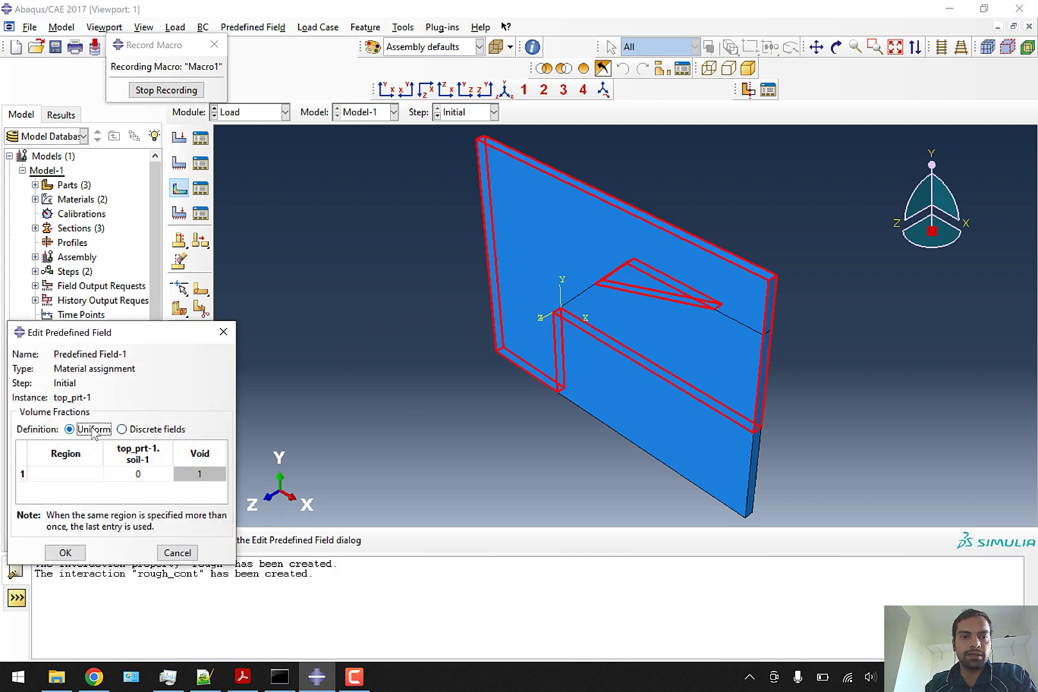
left_click(76, 474)
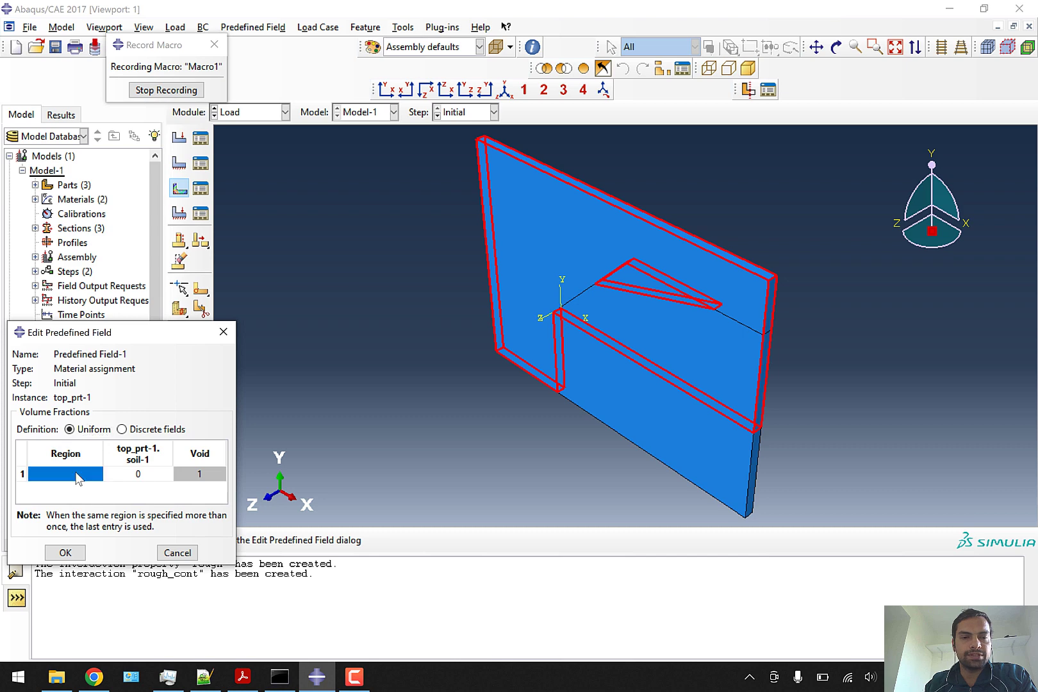
left_click(76, 475)
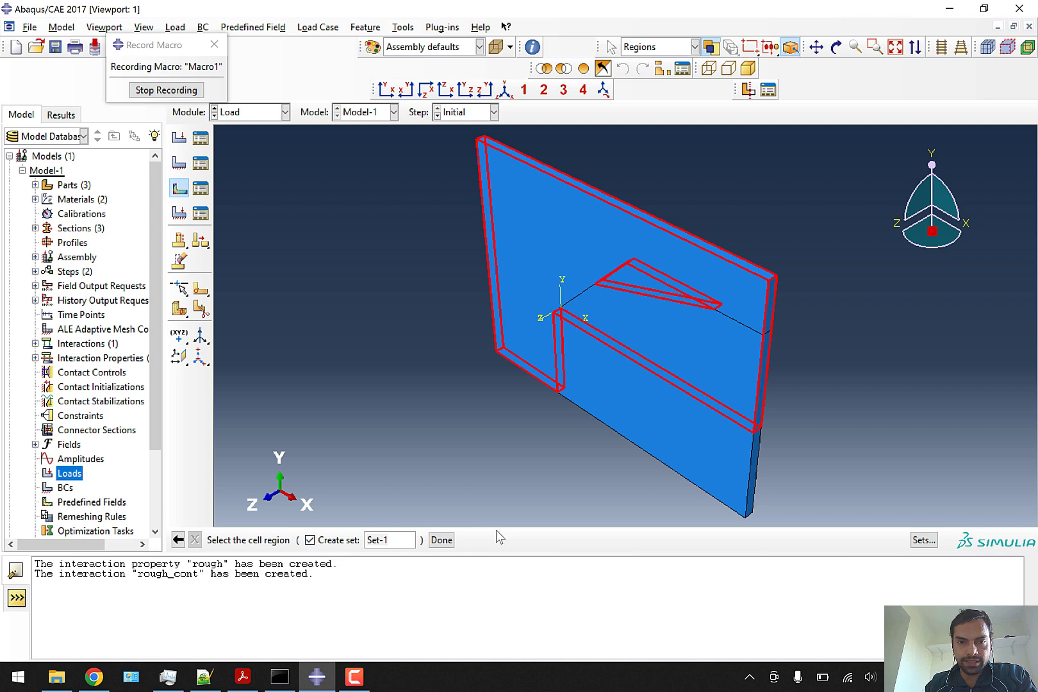
Choose the top_prt-1.wedge set as the volume-fraction region.
left_click(924, 540)
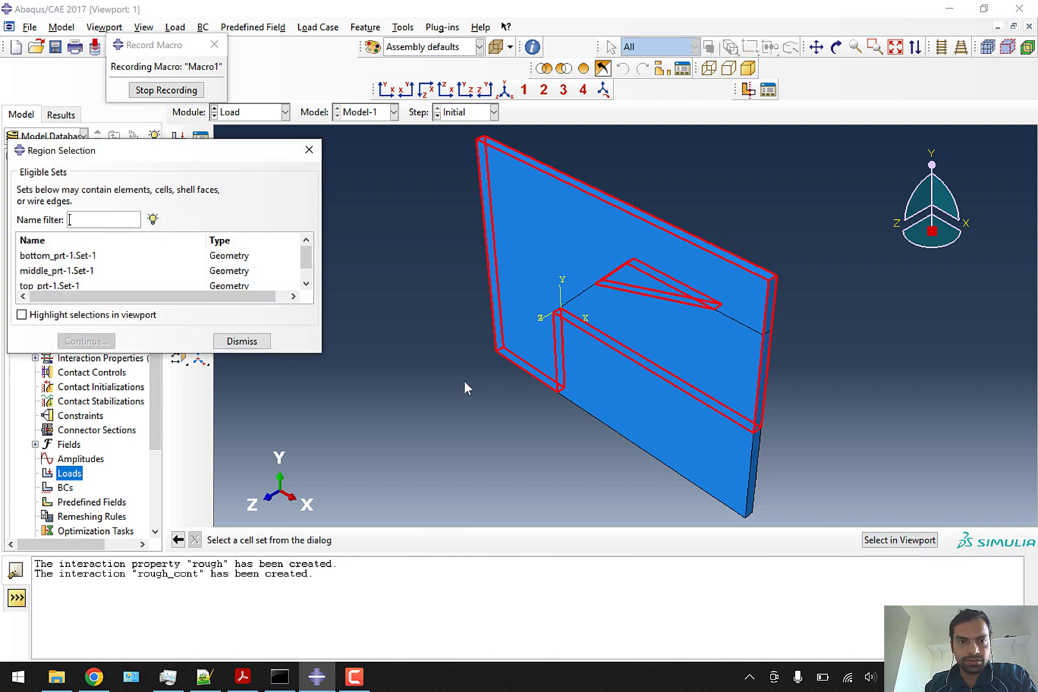
scroll(125, 263, "down", 1)
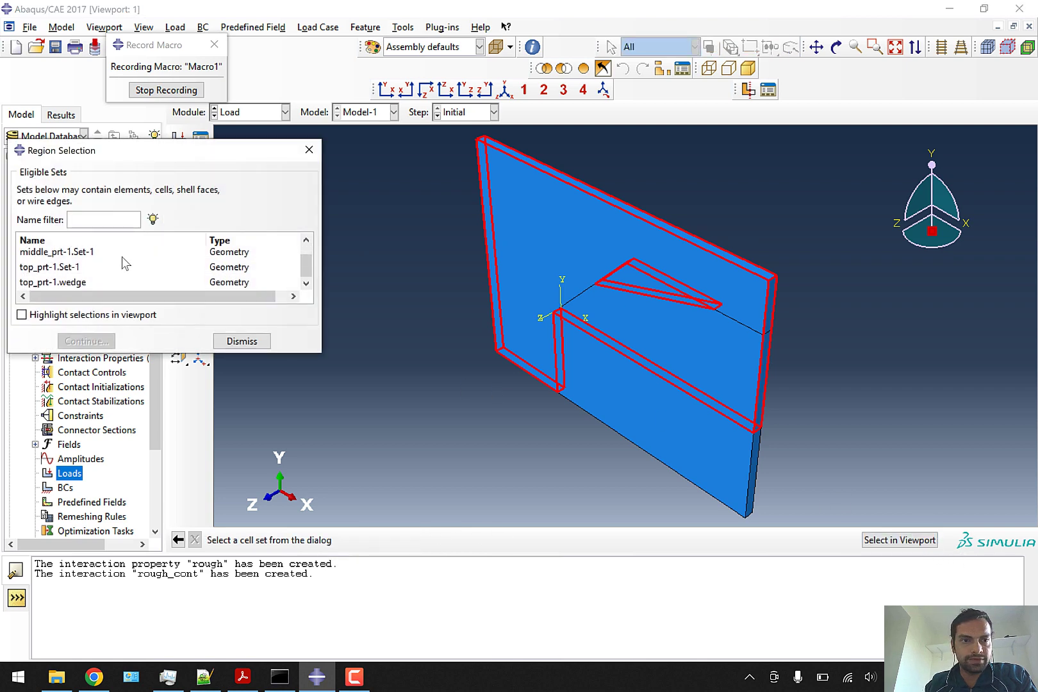
left_click(65, 282)
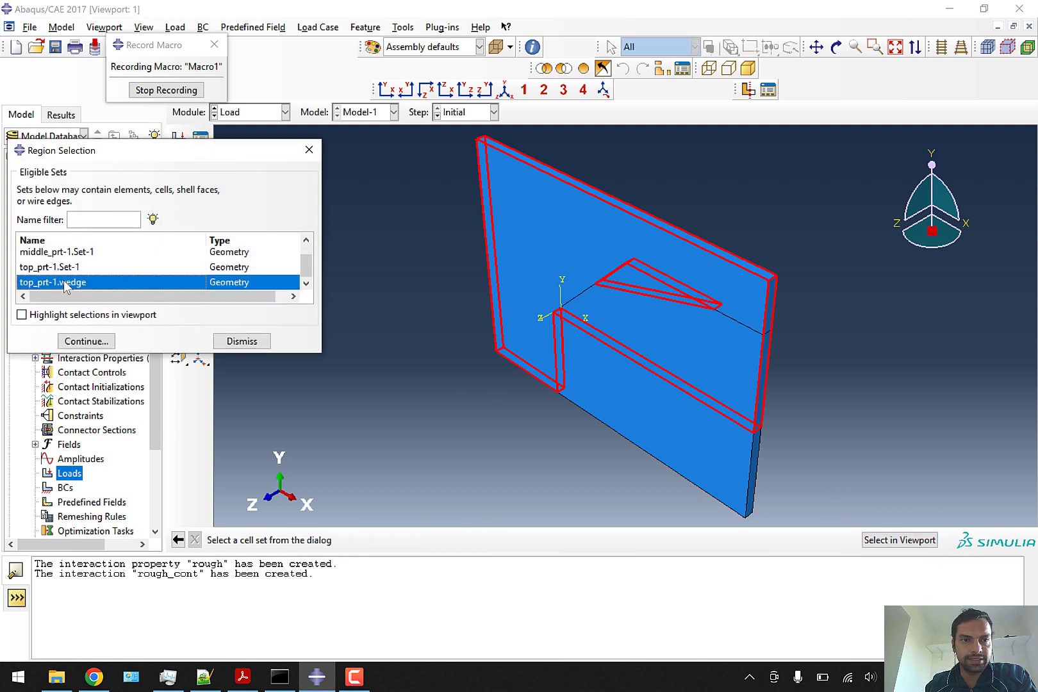
left_click(23, 314)
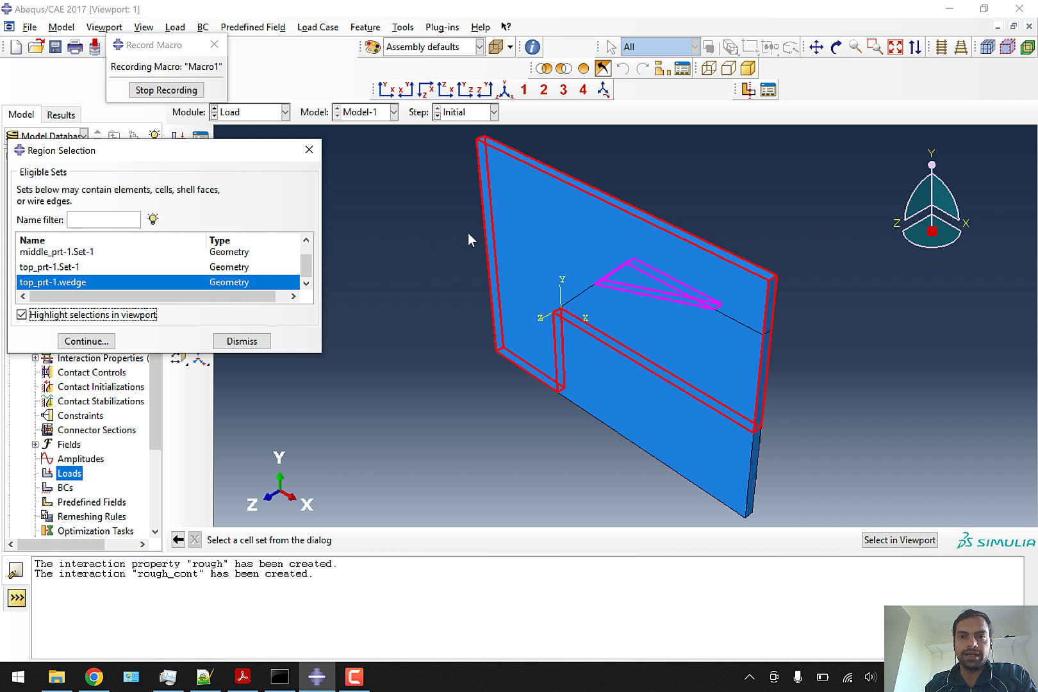
left_click(106, 343)
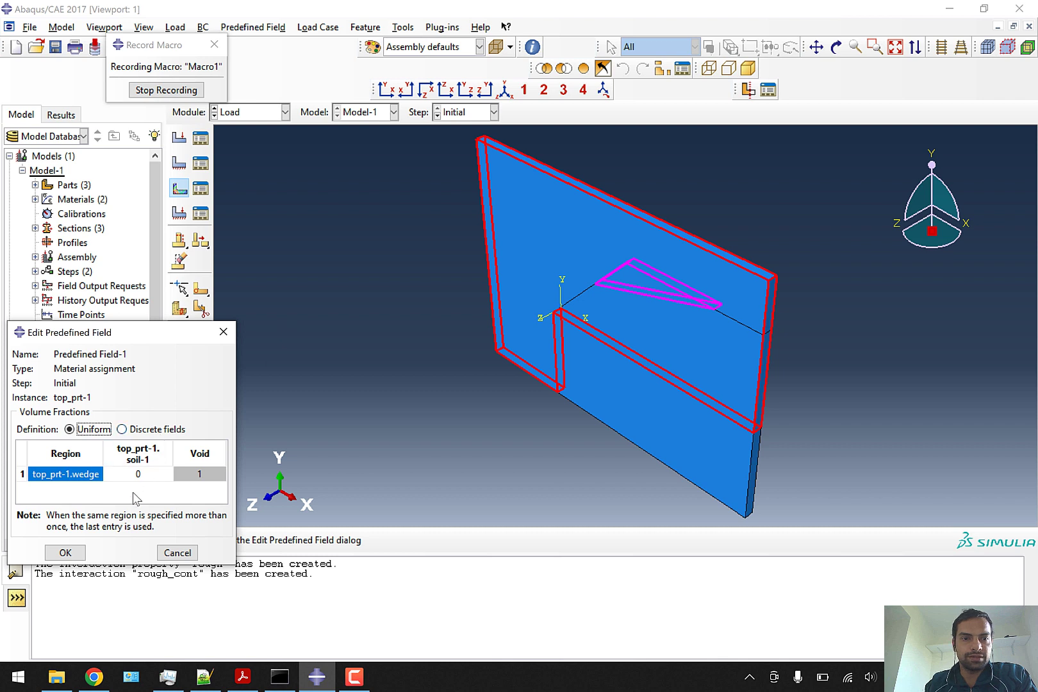
Set the wedge's soil-1 volume fraction to 1 and confirm Predefined Field-1.
double_click(153, 473)
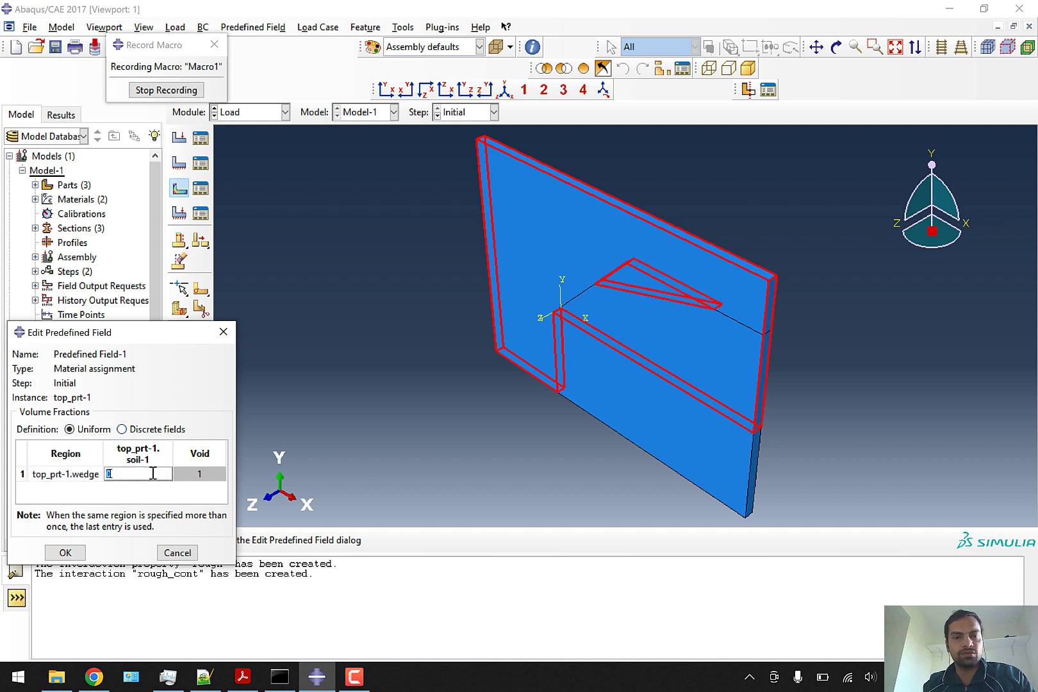
type("1")
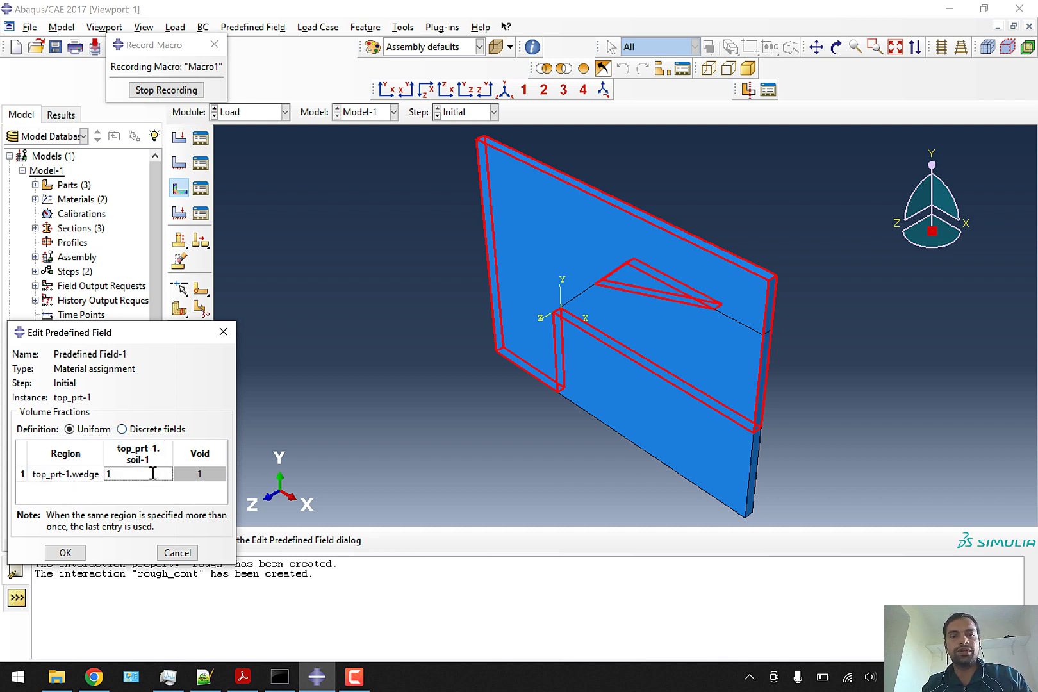
left_click(171, 497)
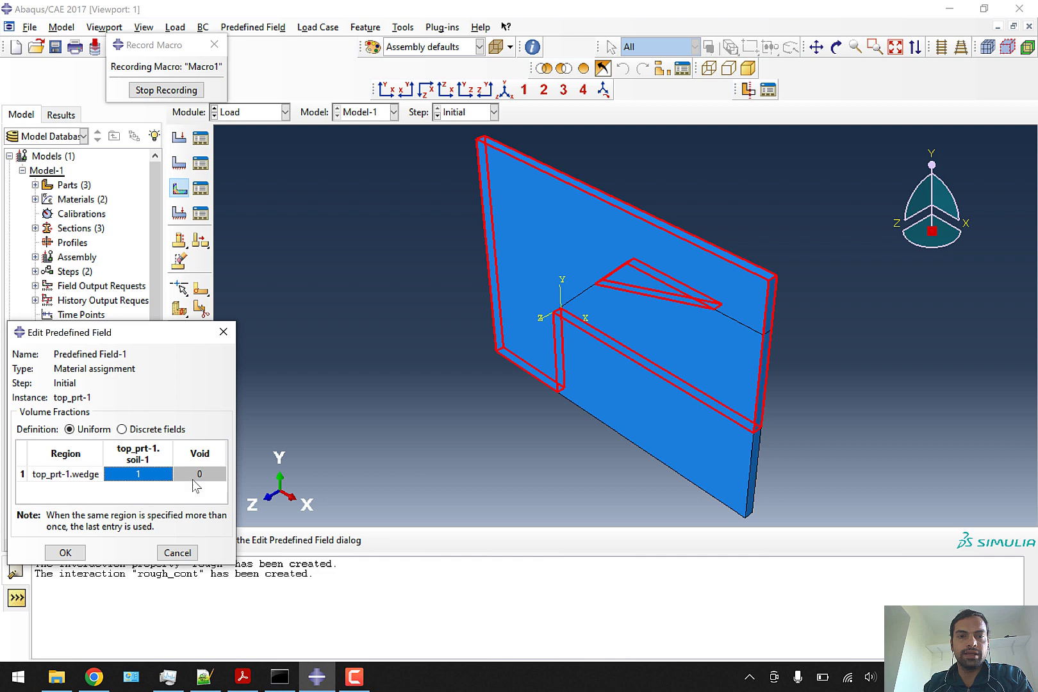
left_click(66, 552)
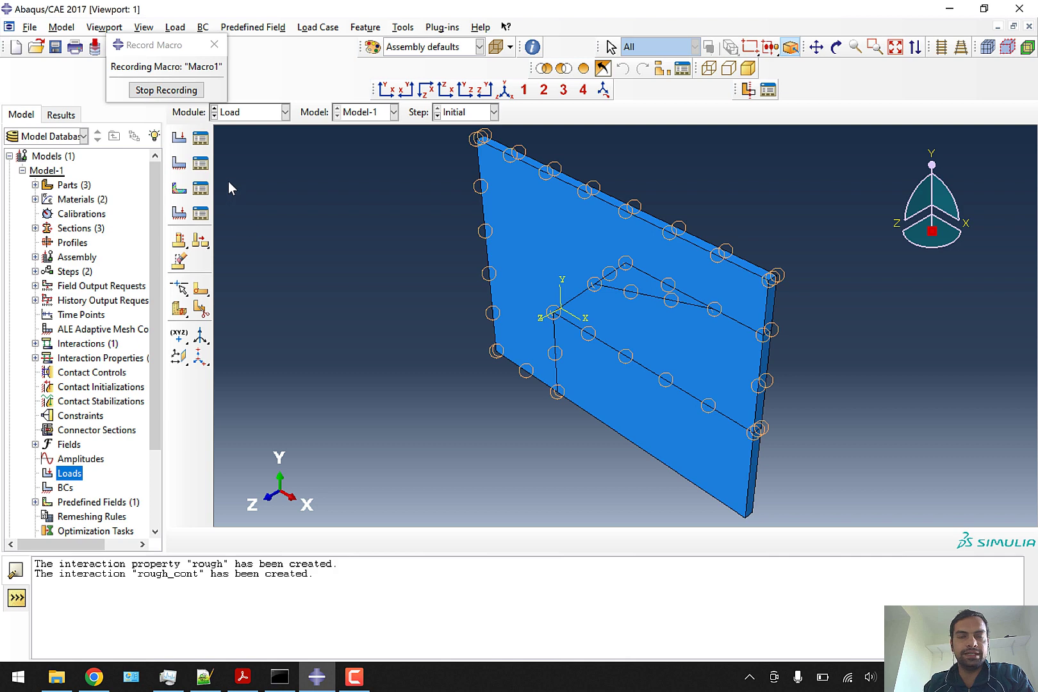
Add a Gravity load in Step-1 with Component 2 of -9.81.
left_click(201, 138)
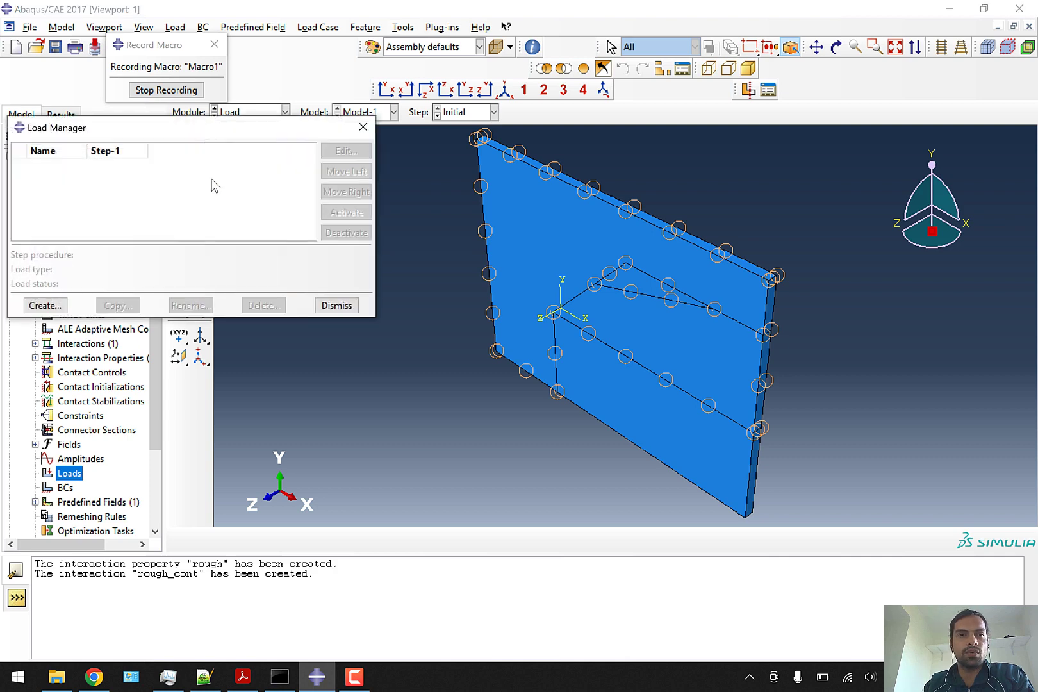
left_click(45, 305)
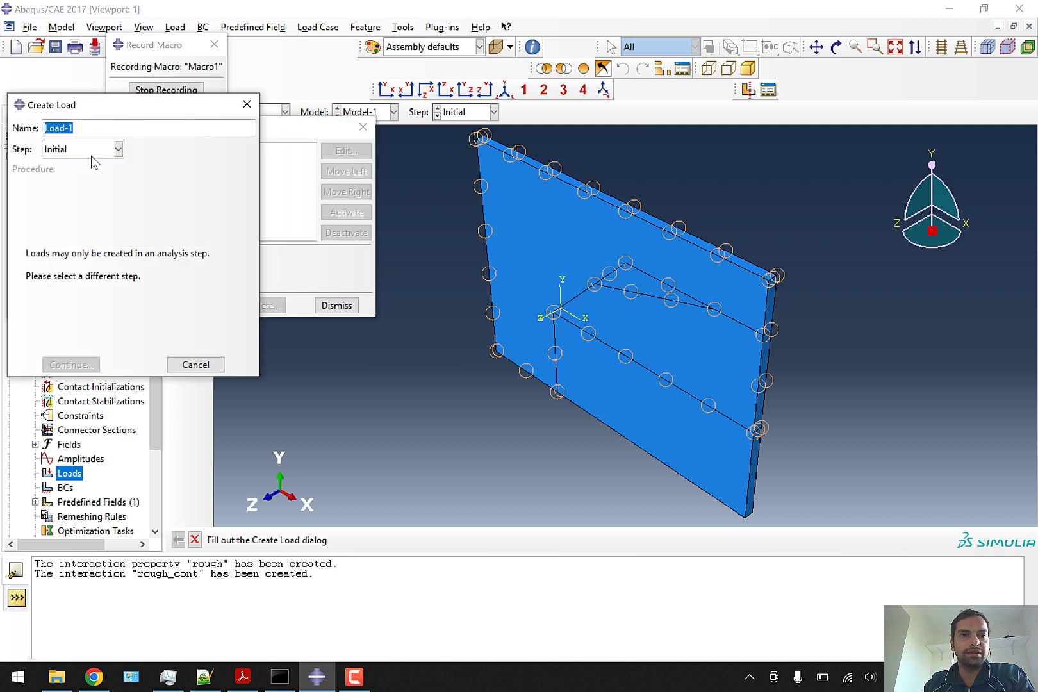
left_click(92, 157)
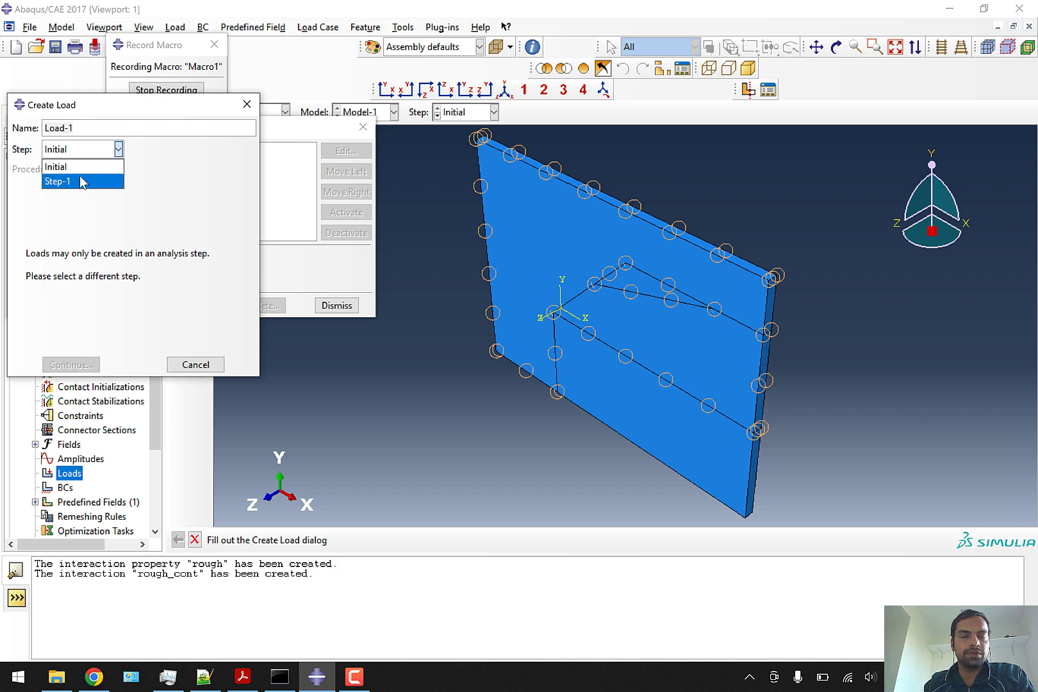
left_click(80, 175)
left_click(150, 307)
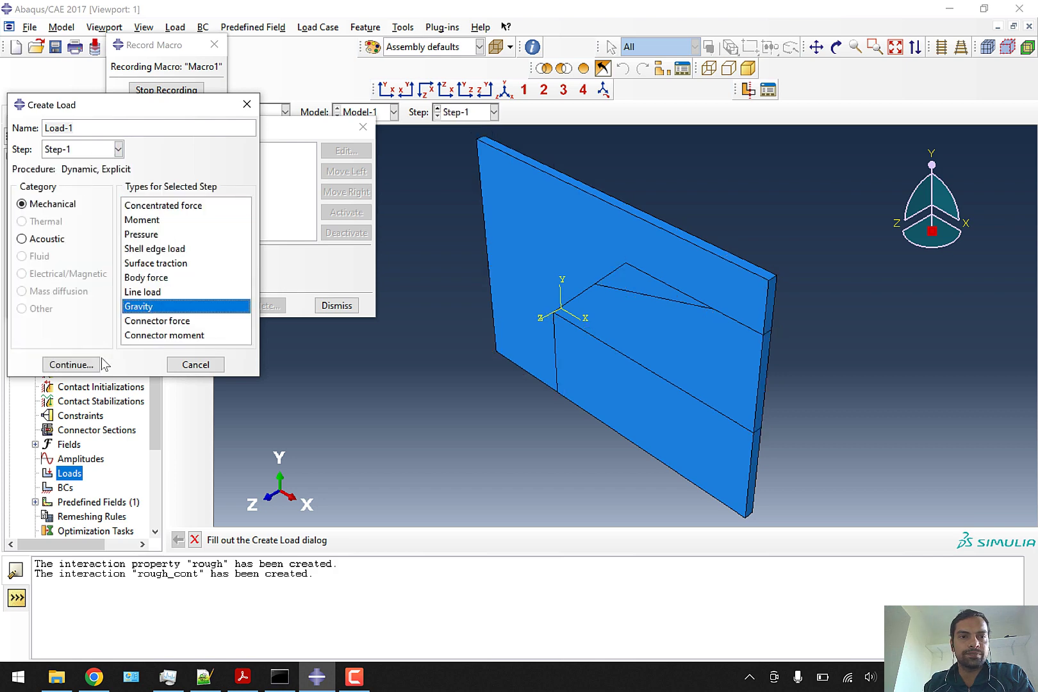
left_click(70, 364)
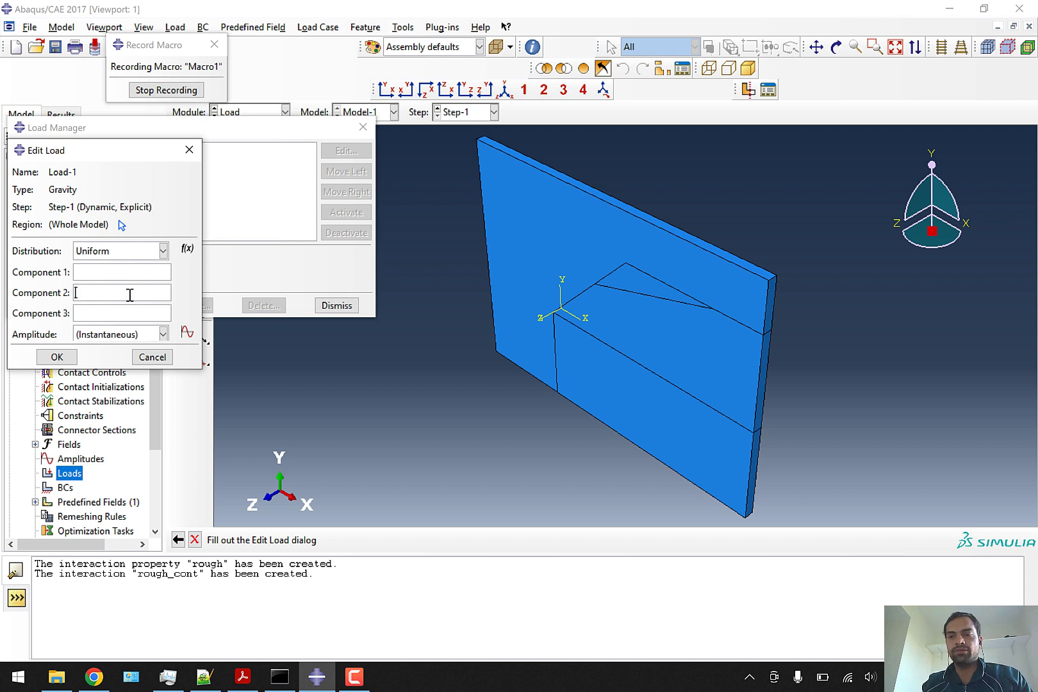
left_click(130, 294)
type("-9.81")
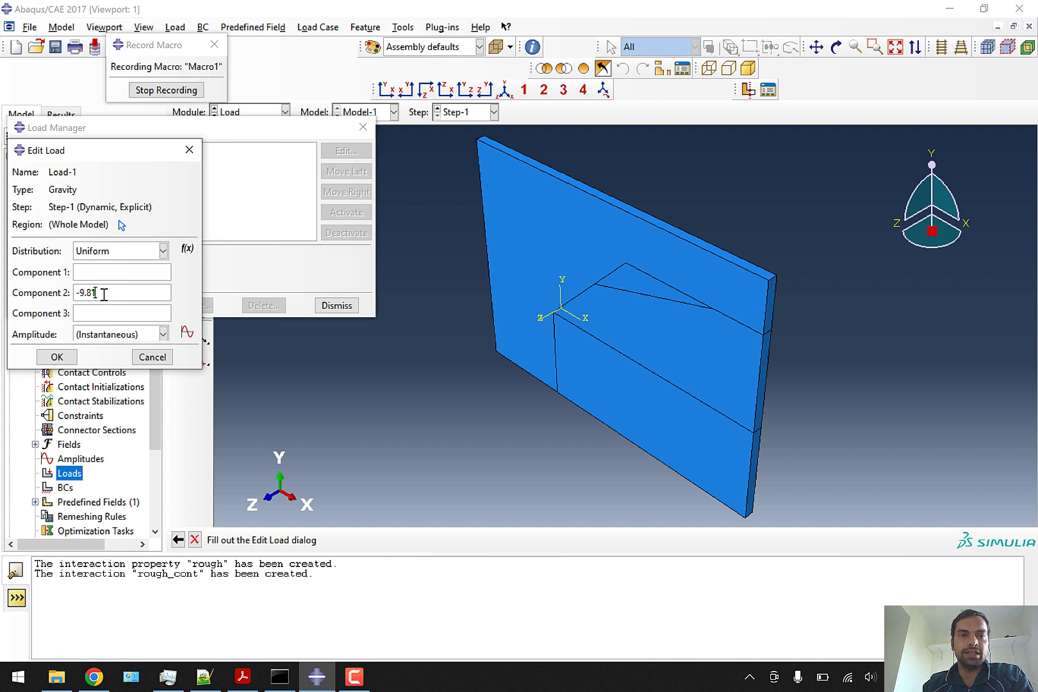
left_click_drag(102, 294, 77, 294)
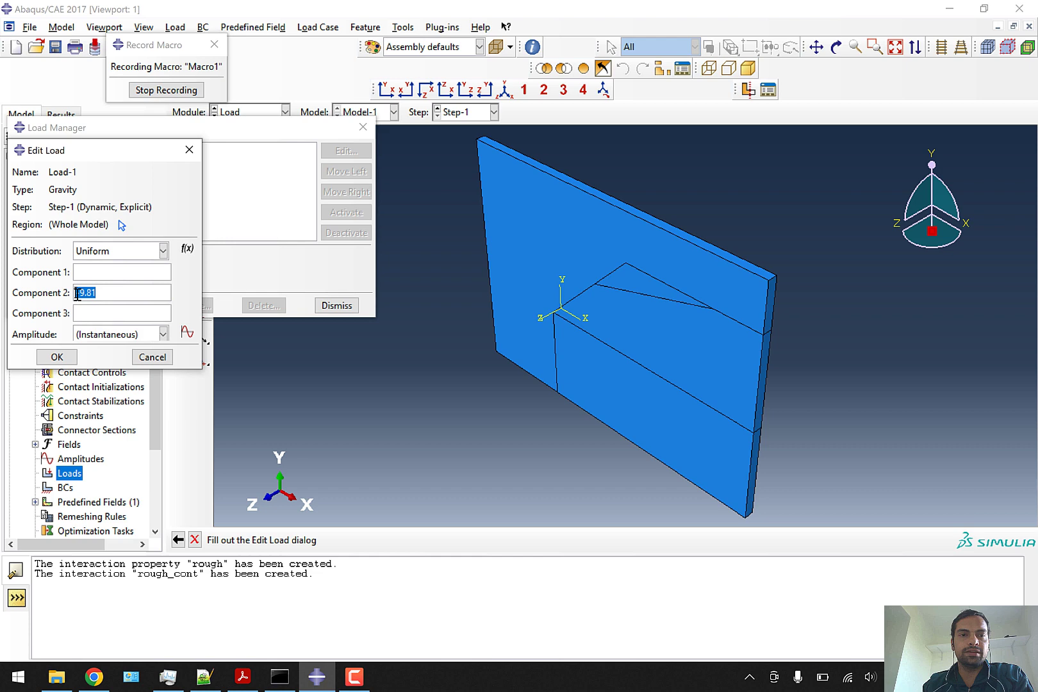
left_click(70, 359)
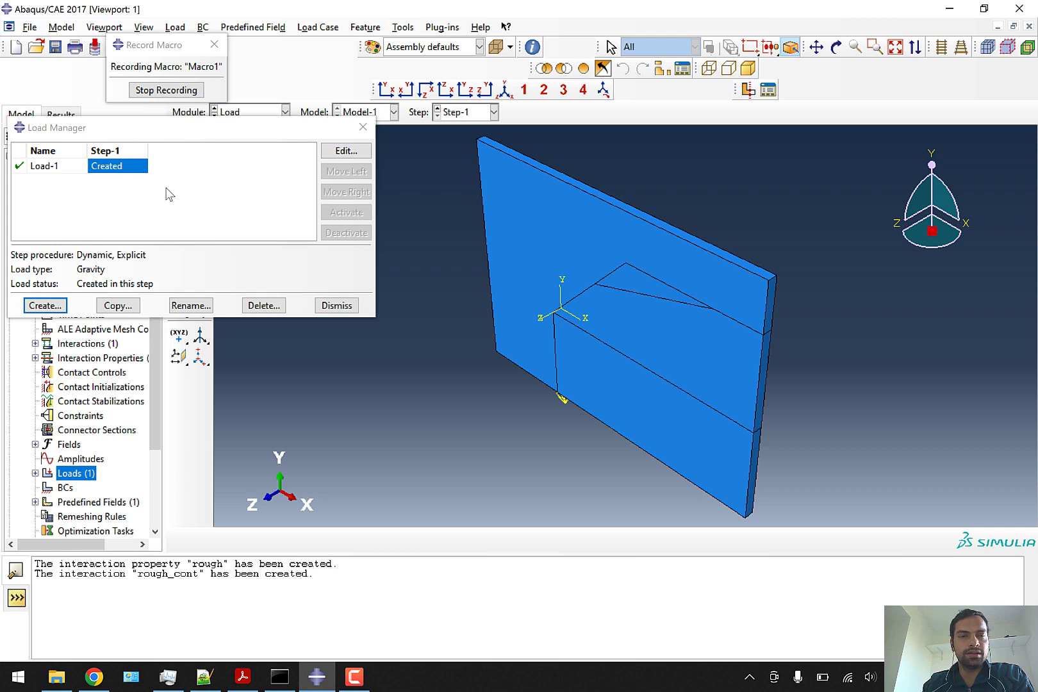
Close the Load Manager and tilt the model flat to expose the plate's bottom edges.
left_click(342, 307)
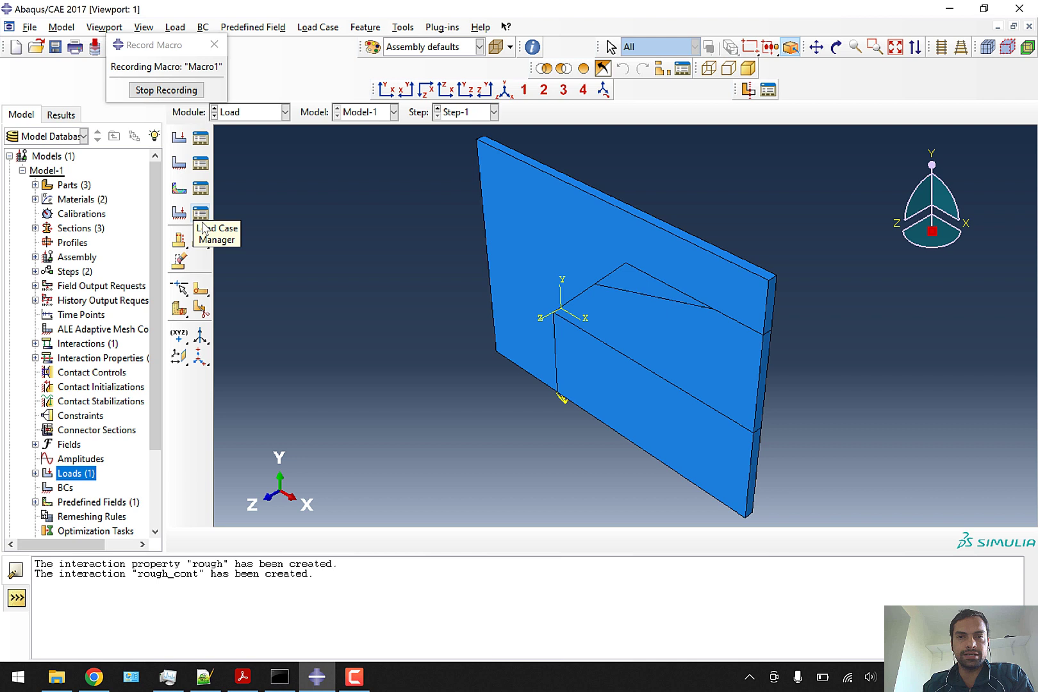
left_click(180, 238)
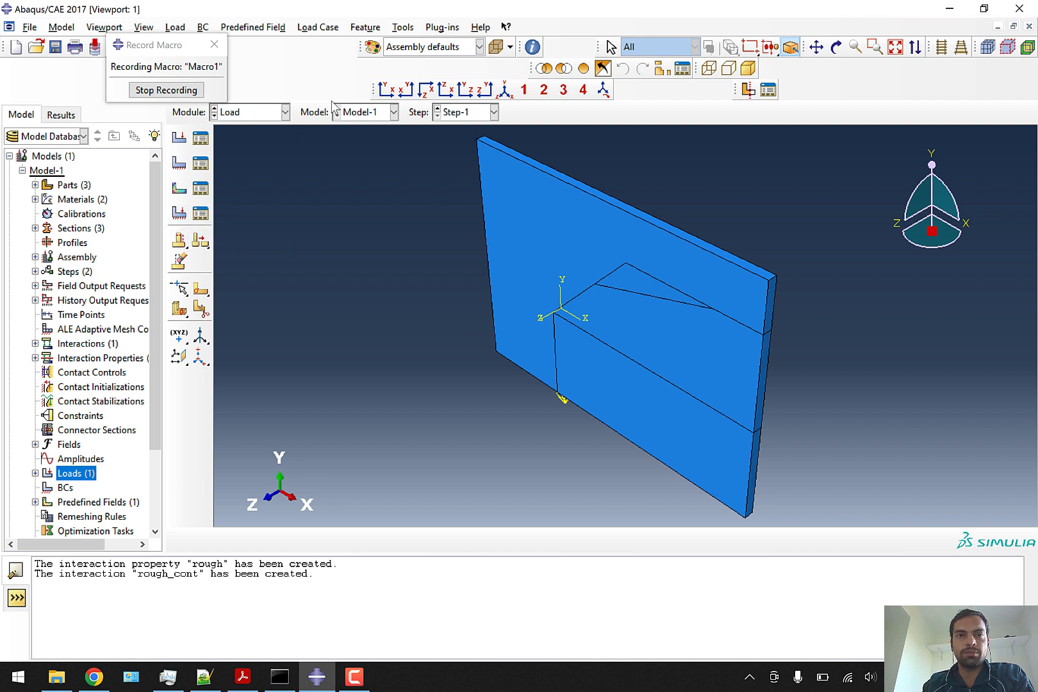
left_click(836, 47)
left_click_drag(649, 229, 674, 139)
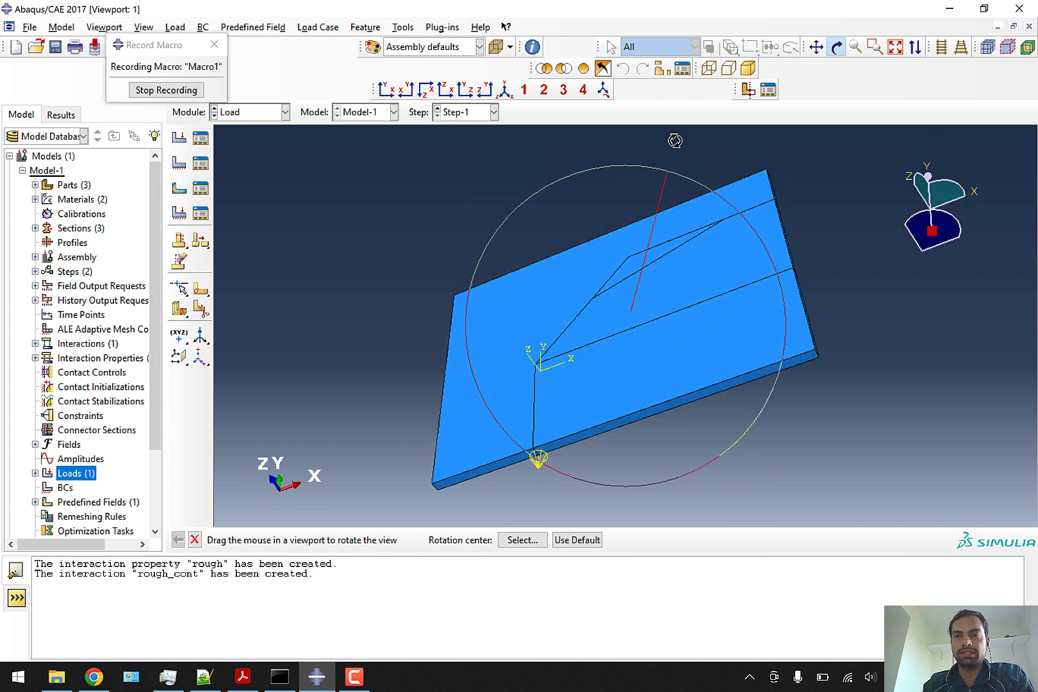
Start a Symmetry/Antisymmetry/Encastre boundary condition in the Initial step.
left_click(182, 166)
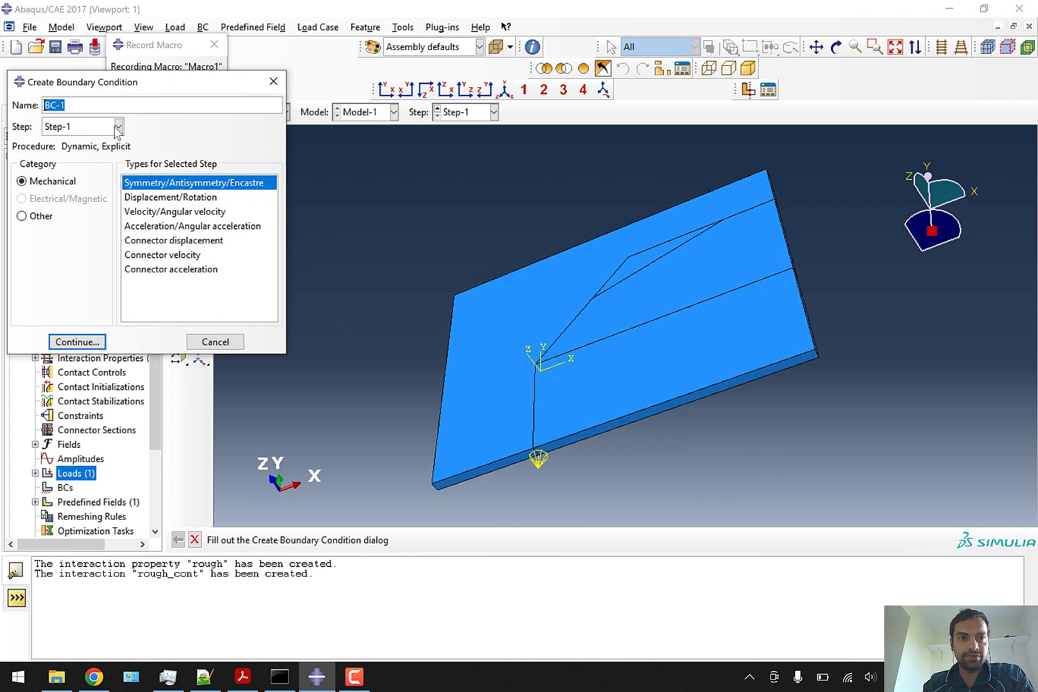
left_click(118, 126)
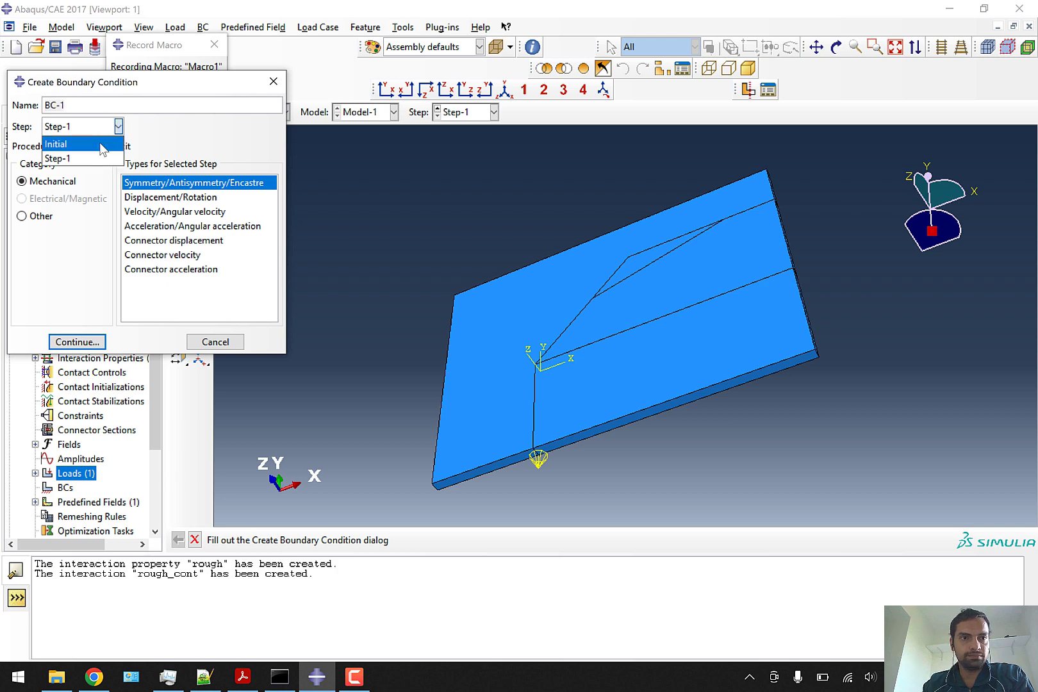
left_click(102, 145)
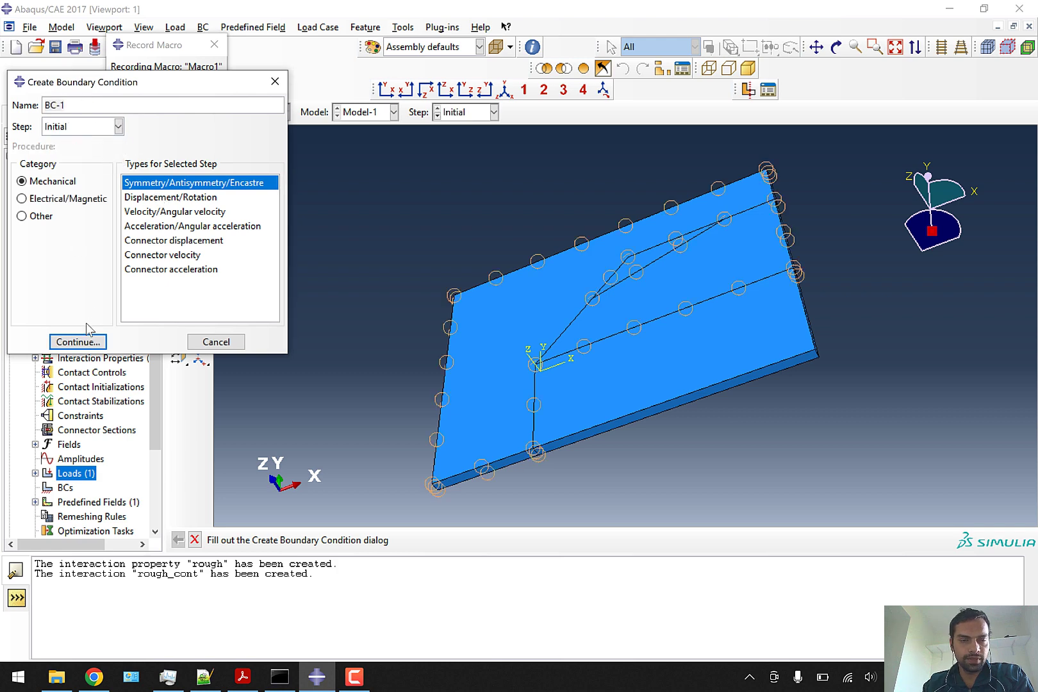
left_click(89, 346)
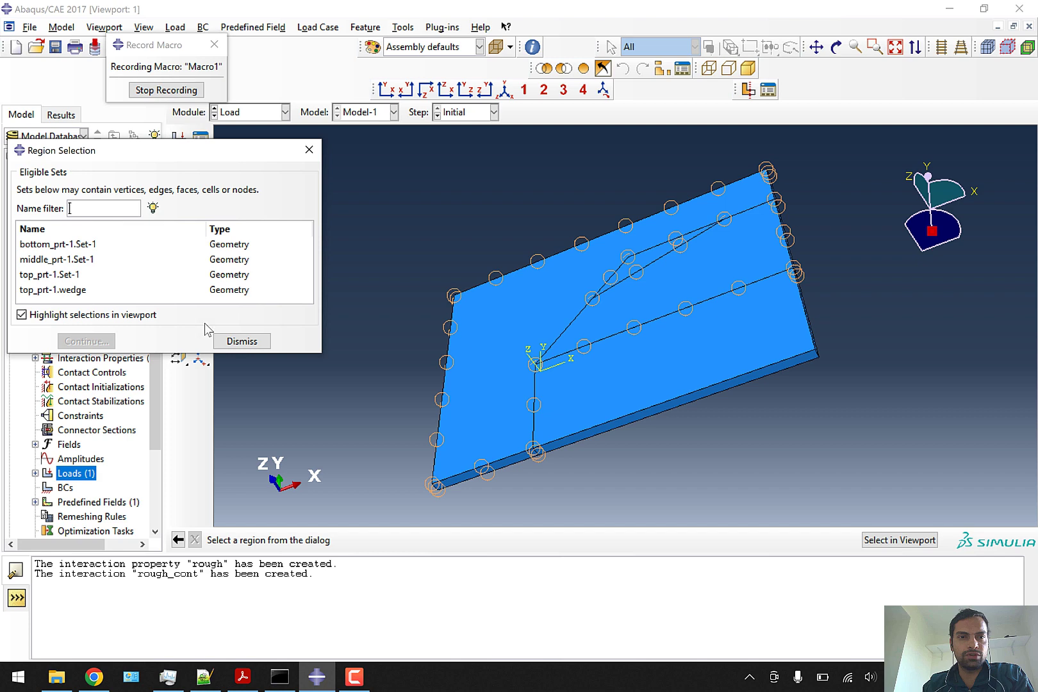
left_click(242, 342)
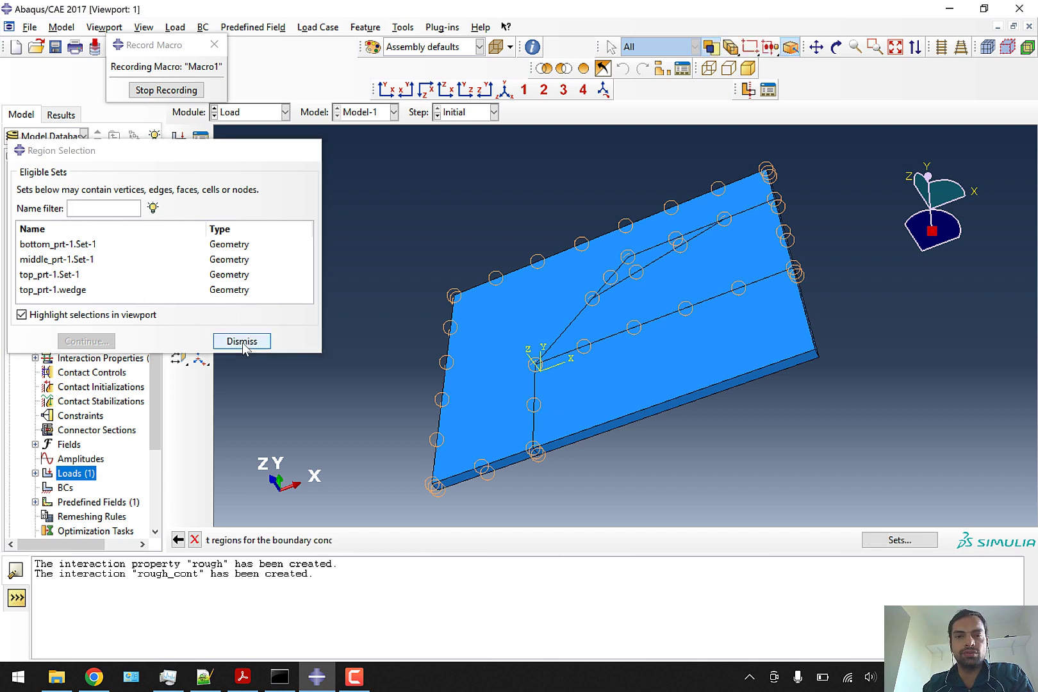
Select the bottom-edge side faces and name the set 'fixed'.
left_click(479, 479)
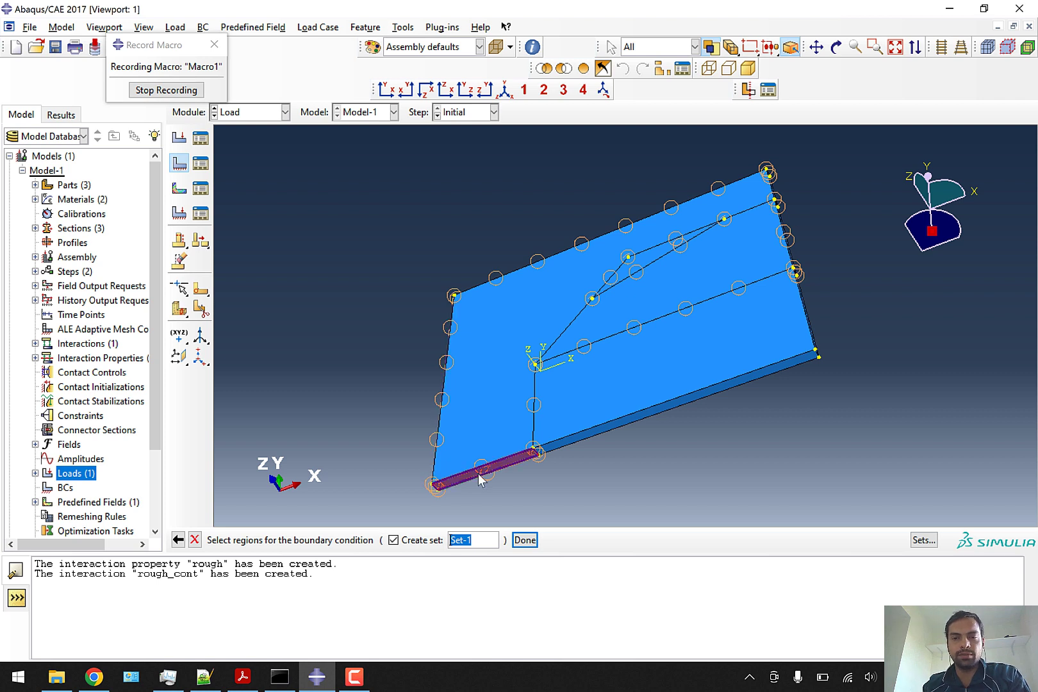
left_click(605, 427, "shift")
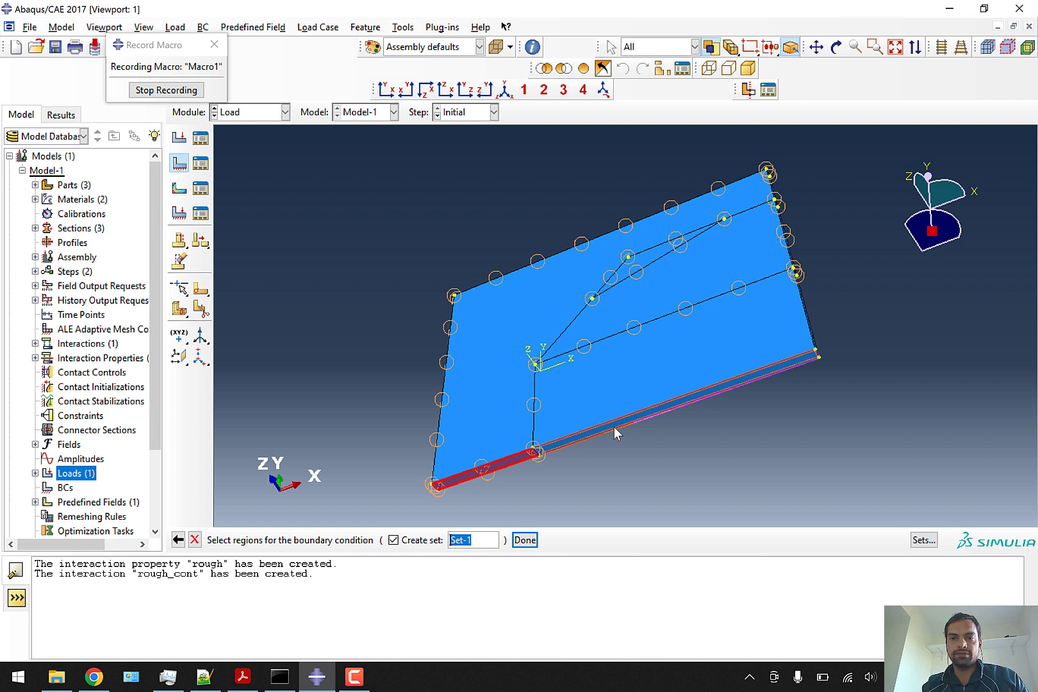
scroll(614, 427, "up", 4)
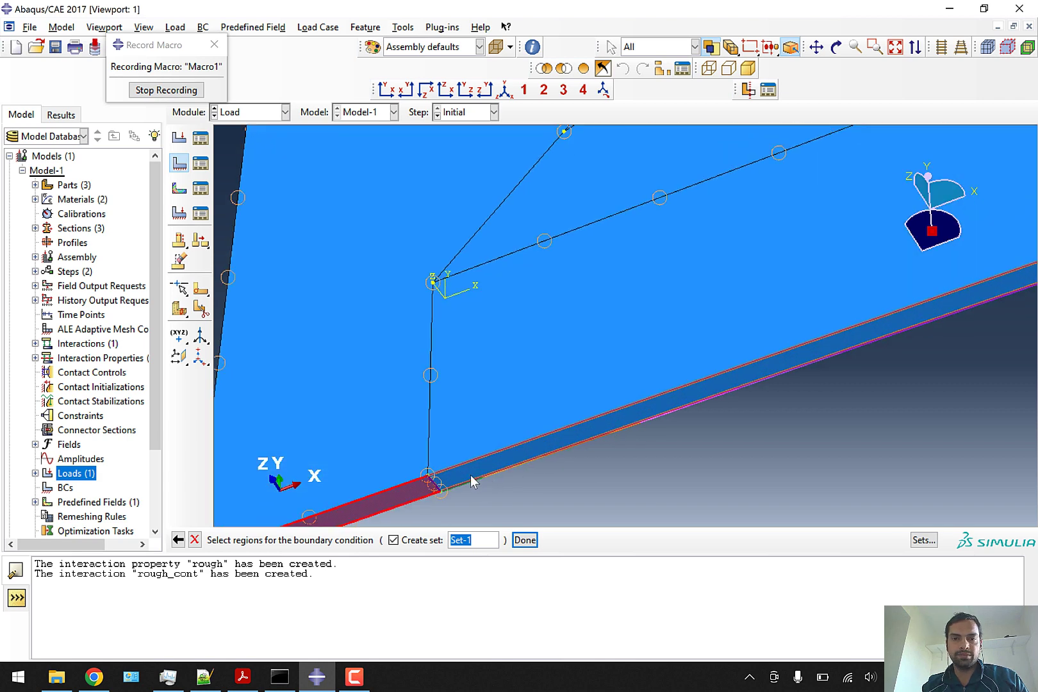
left_click(471, 476, "shift")
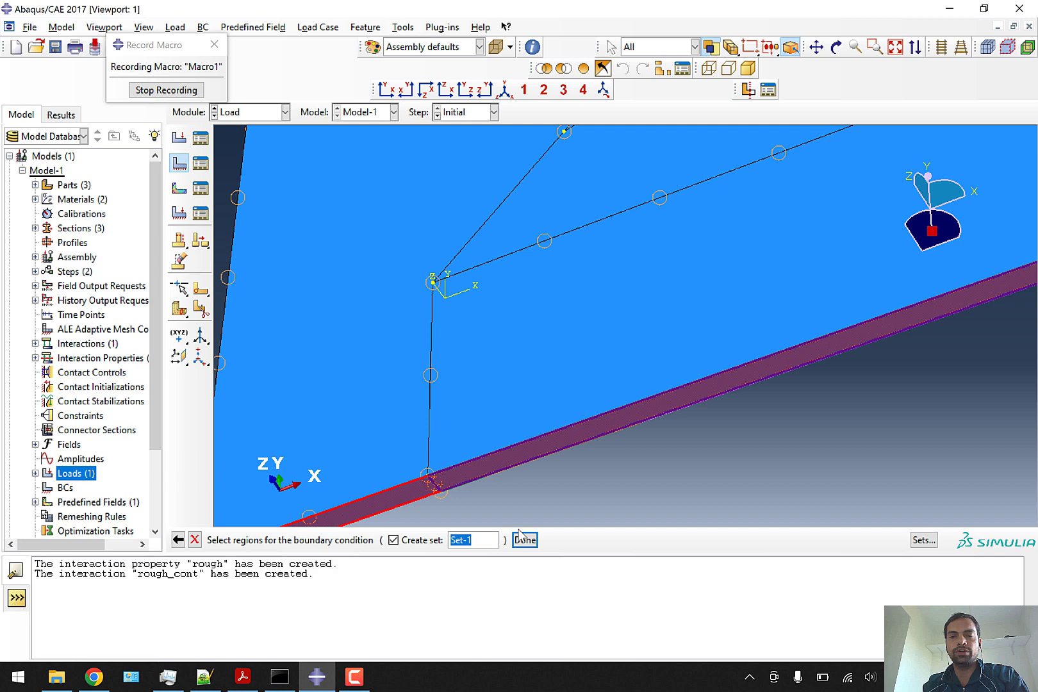
type("fix")
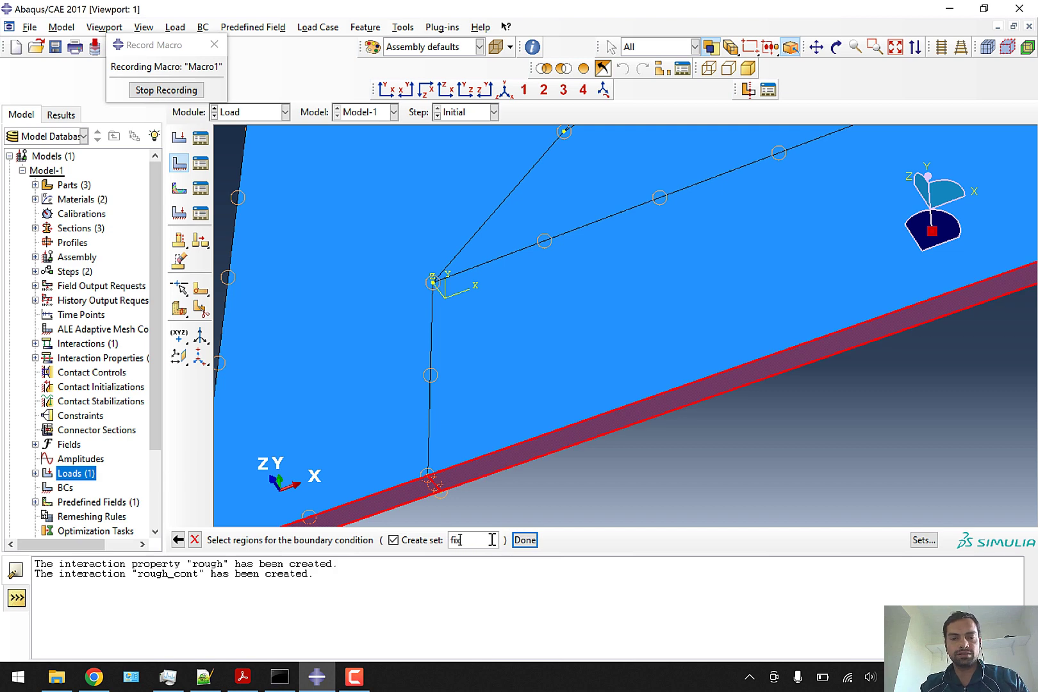
type("ed")
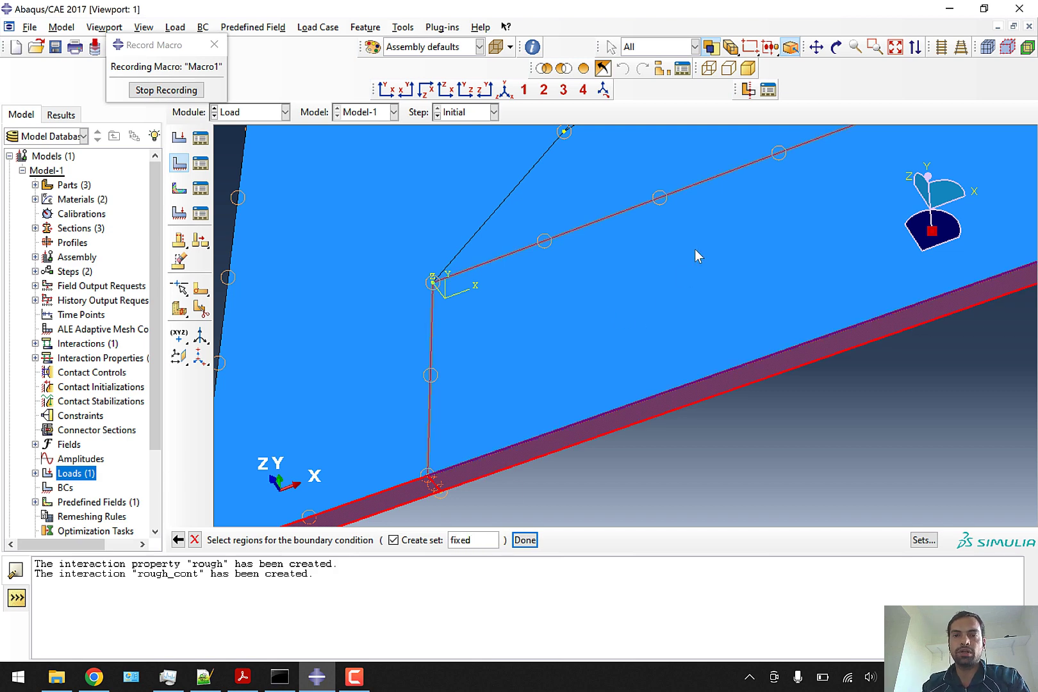
Apply an ENCASTRE condition, BC-1, to the 'fixed' set.
scroll(694, 249, "up", 2)
scroll(694, 249, "down", 3)
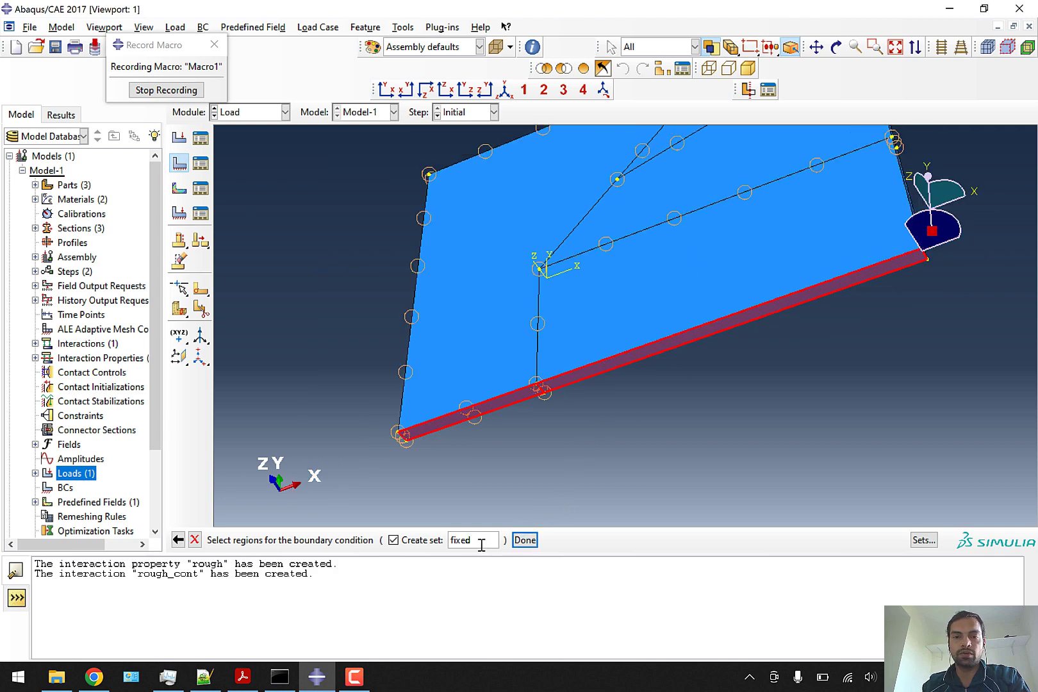
left_click(527, 540)
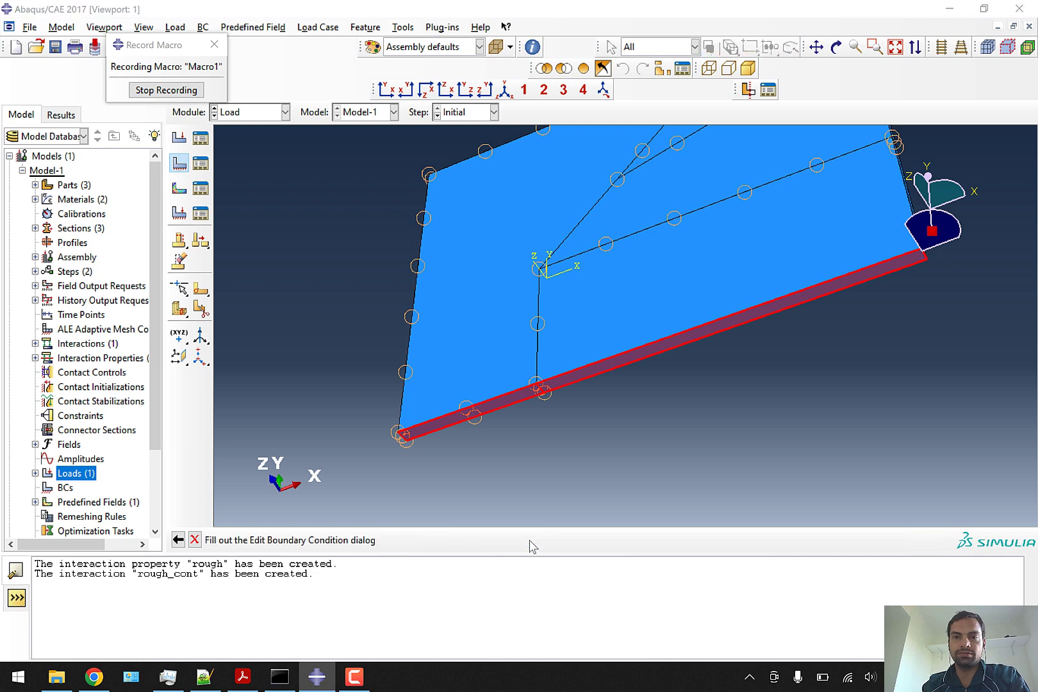
left_click(53, 436)
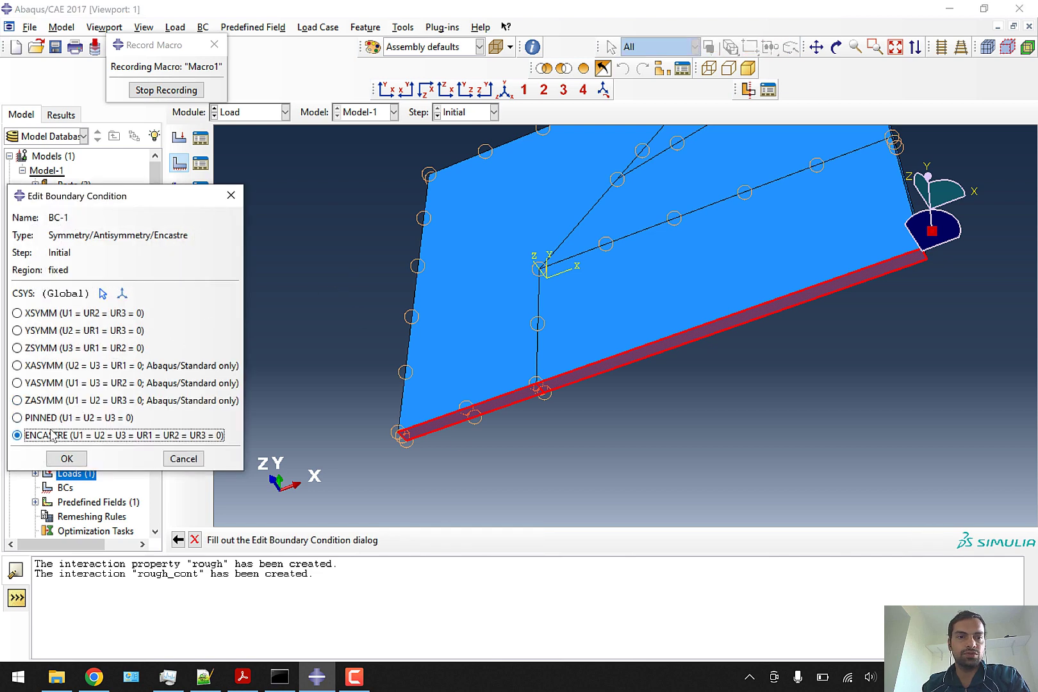
left_click(67, 459)
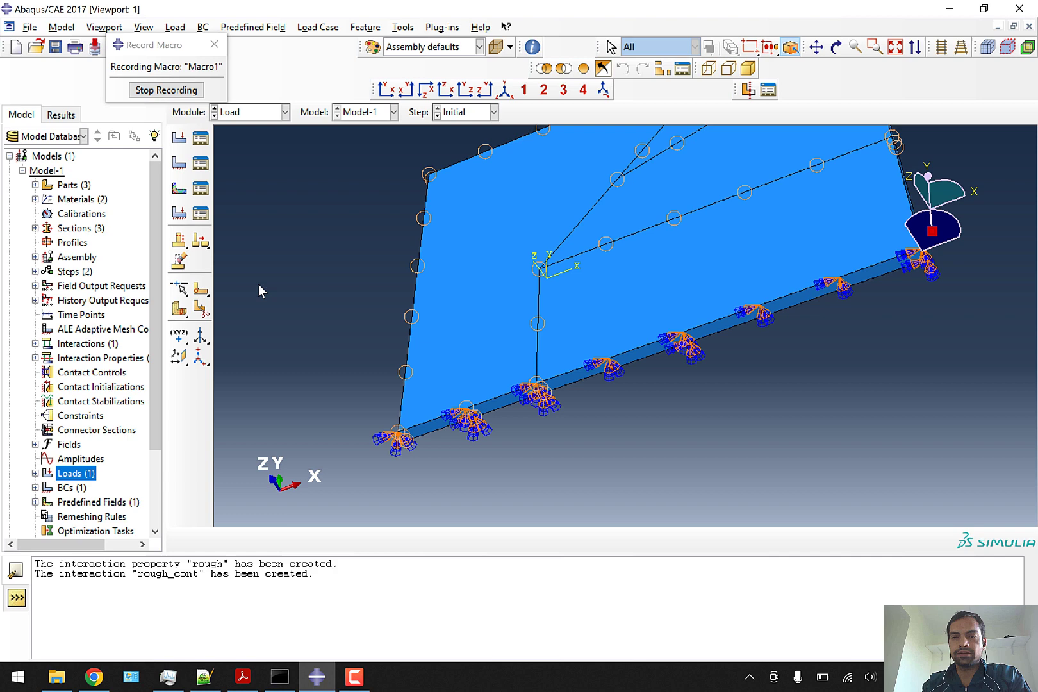
left_click(249, 115)
In the Mesh module, seed bottom_prt at global size 1.3 and mesh it into 152 elements.
left_click(239, 216)
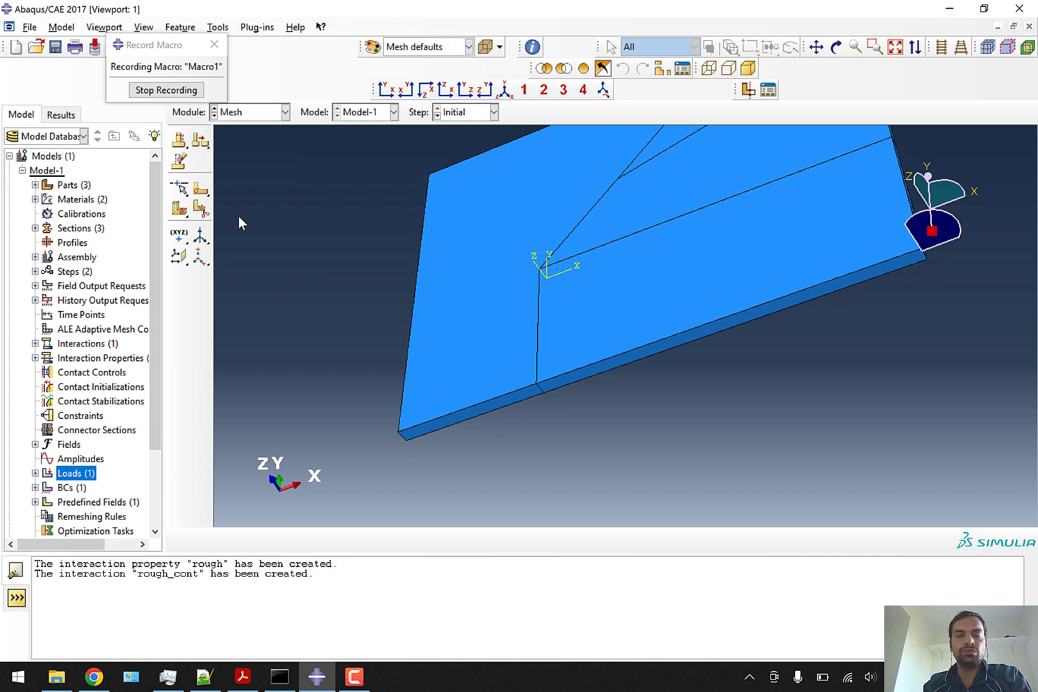
left_click(501, 112)
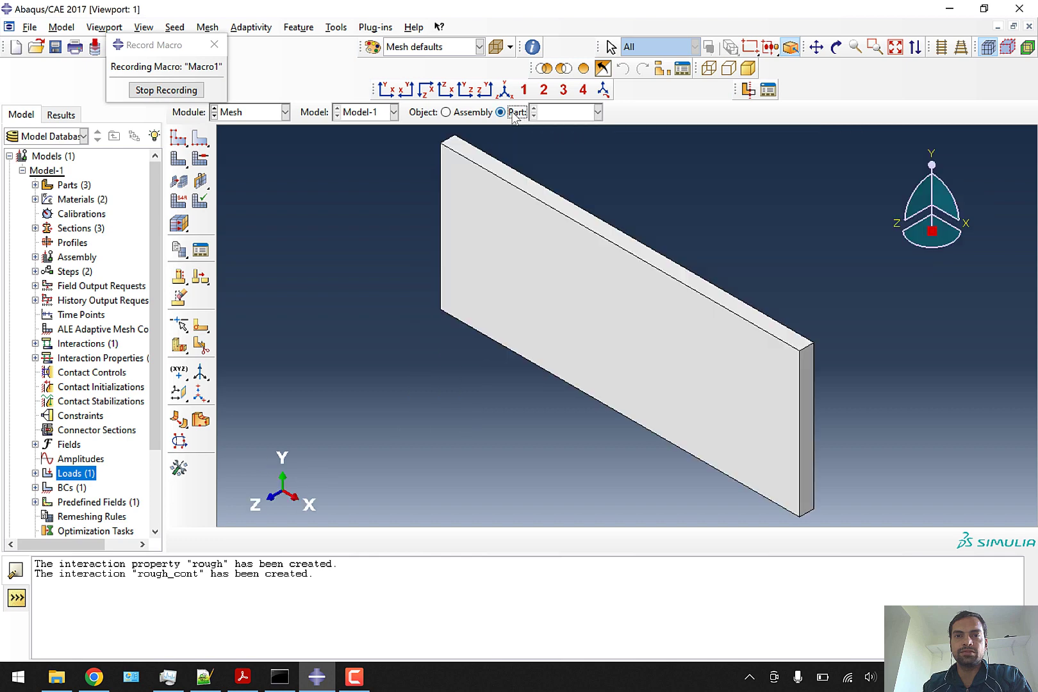
left_click(178, 138)
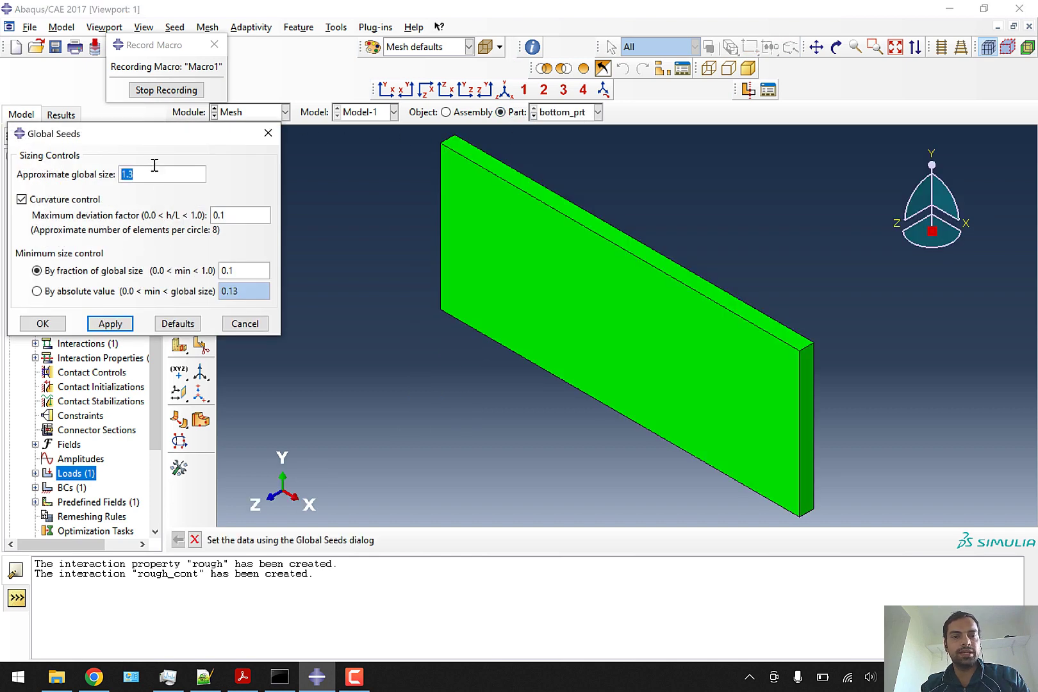
left_click(43, 323)
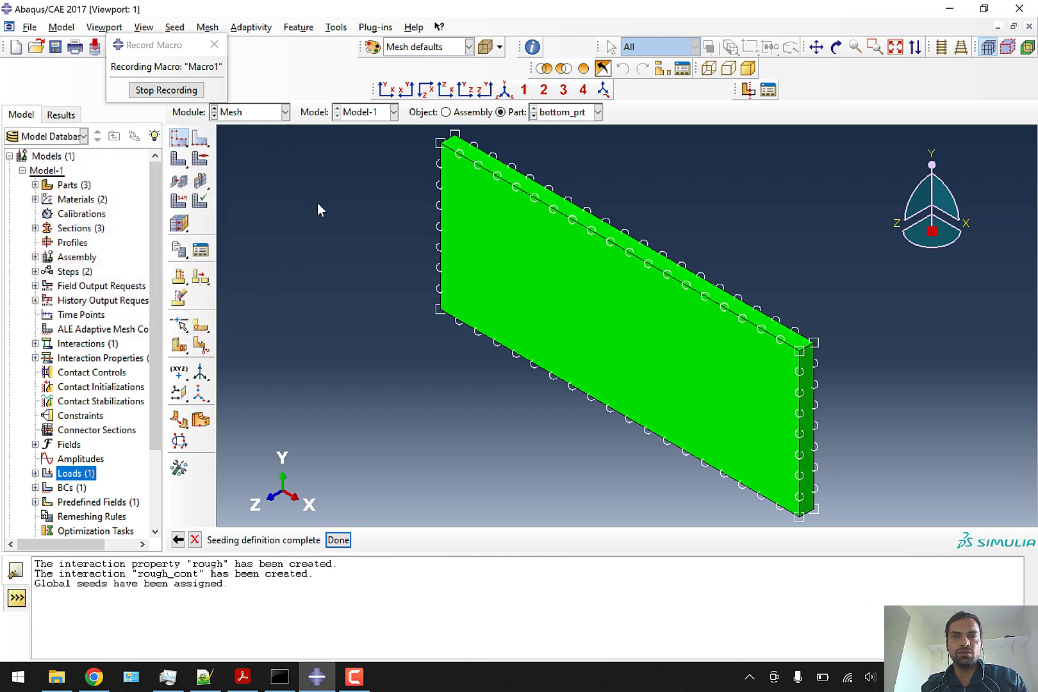
left_click(178, 159)
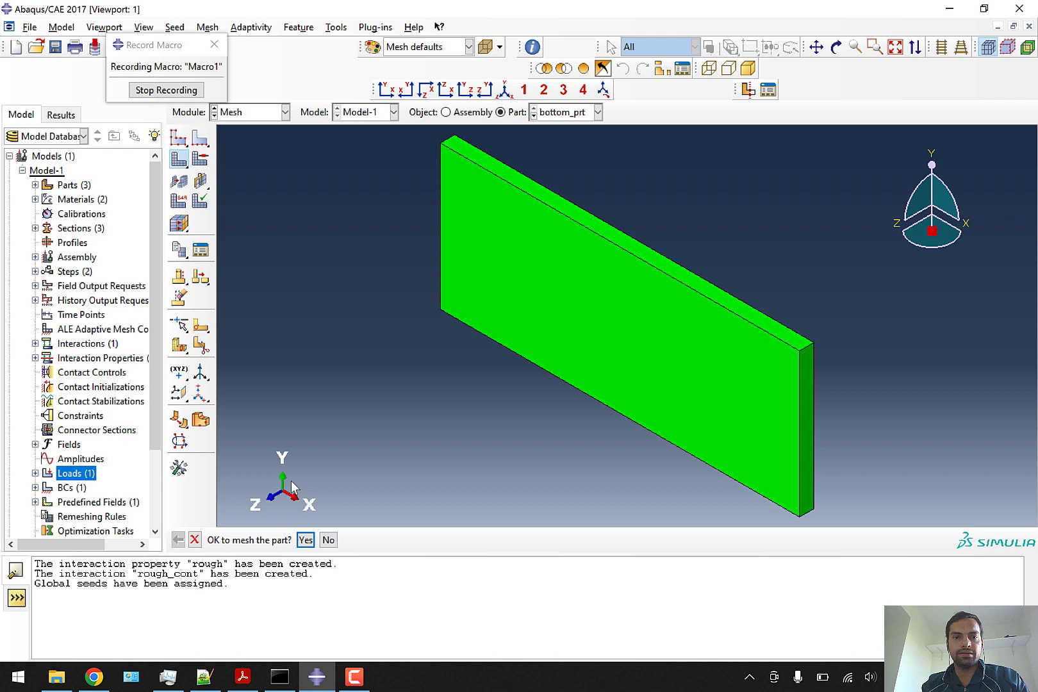
left_click(306, 539)
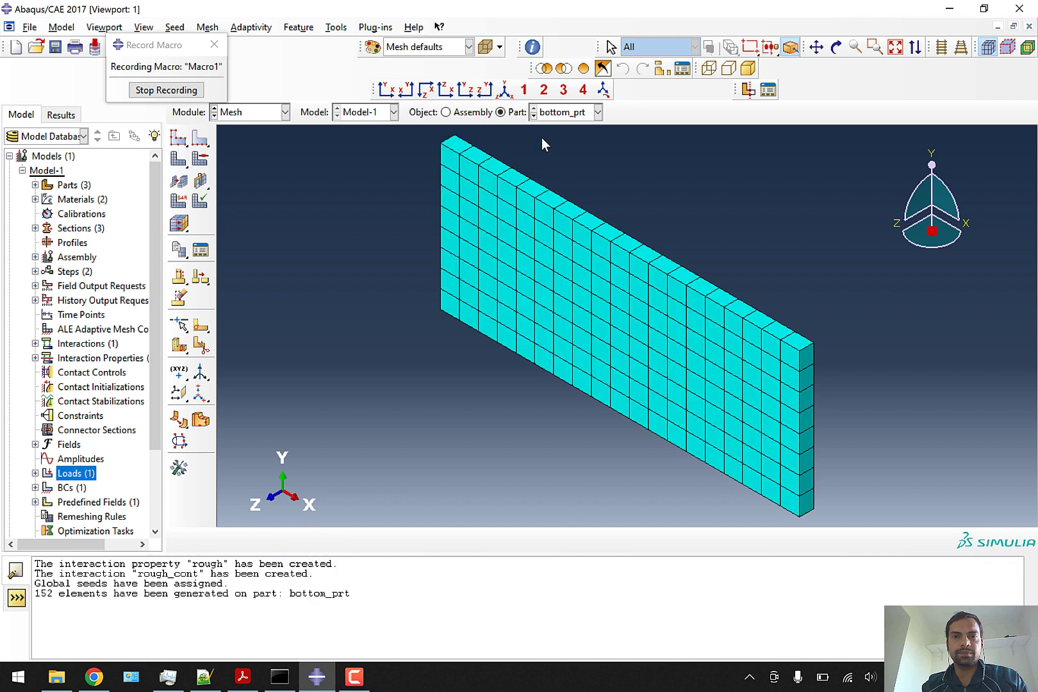
left_click(586, 112)
Seed middle_prt at global size 1.3 and mesh it into 240 elements.
left_click(575, 146)
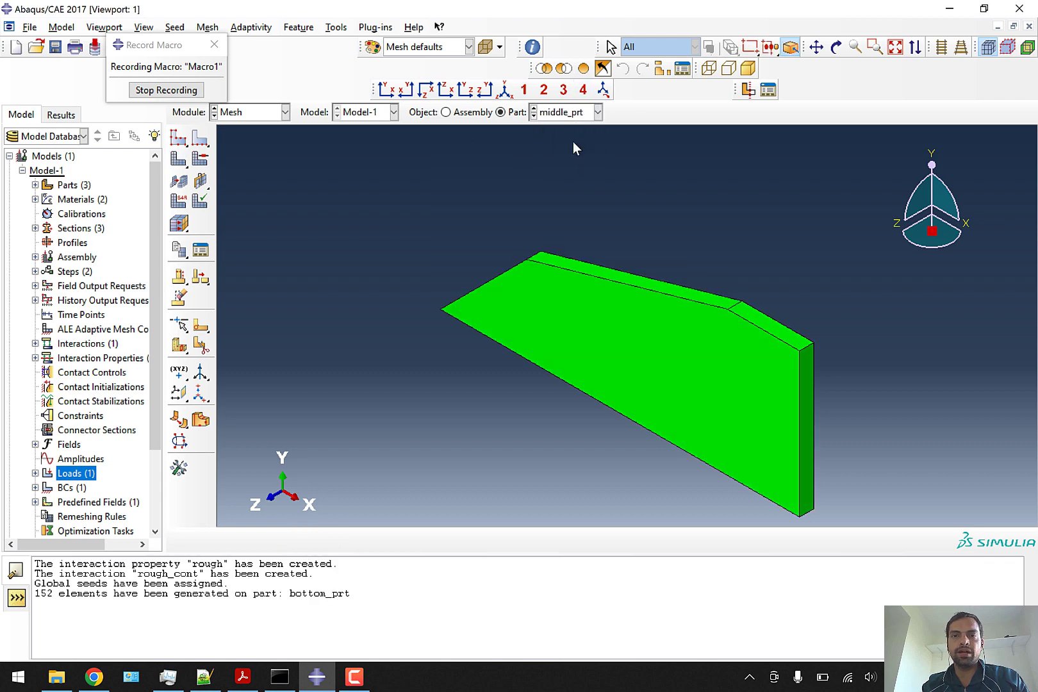
left_click(178, 138)
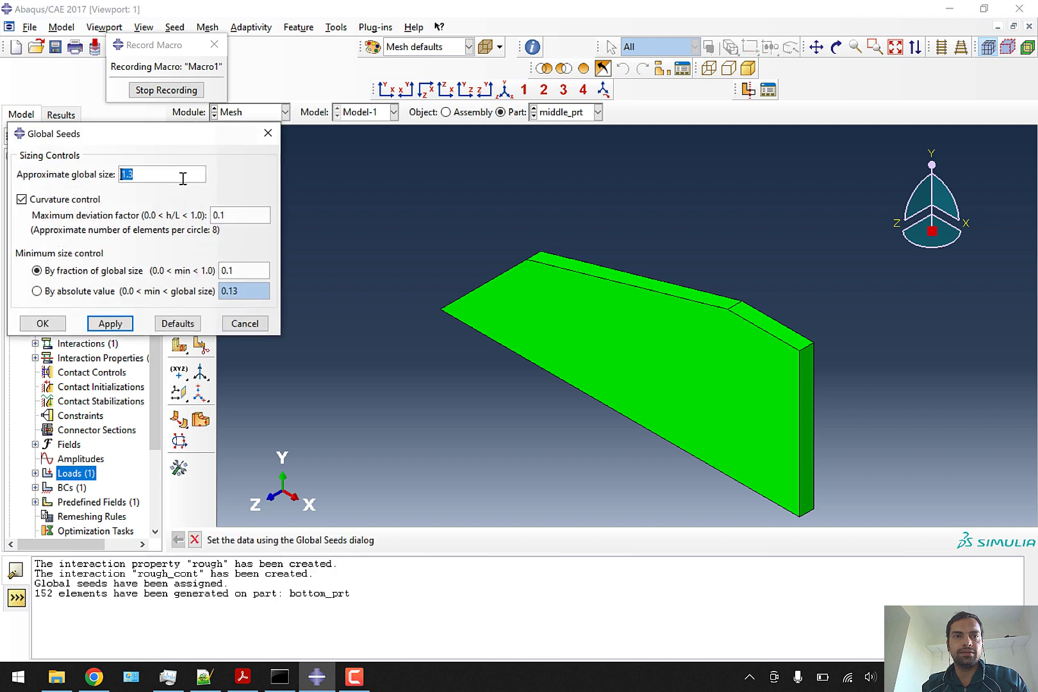
left_click(42, 324)
left_click(179, 159)
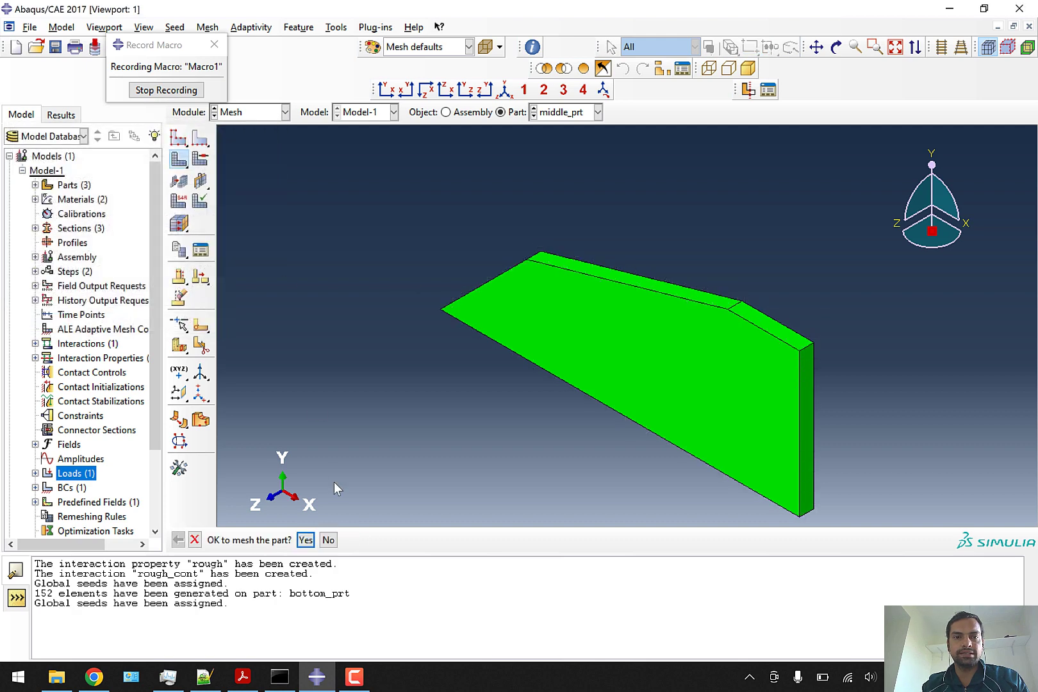
left_click(306, 538)
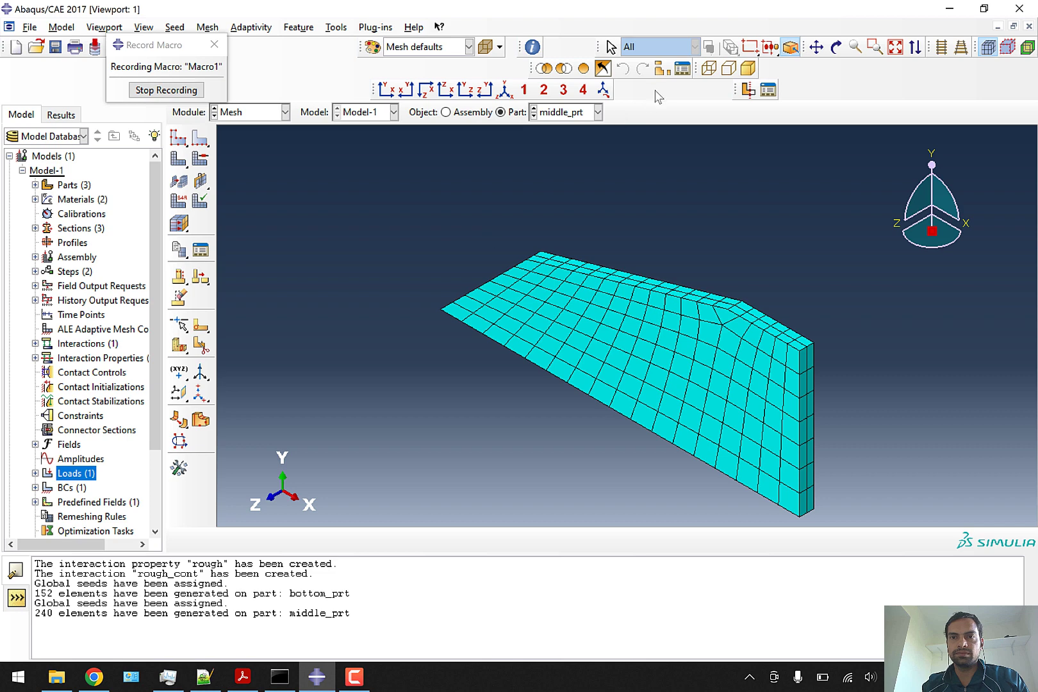
left_click(591, 114)
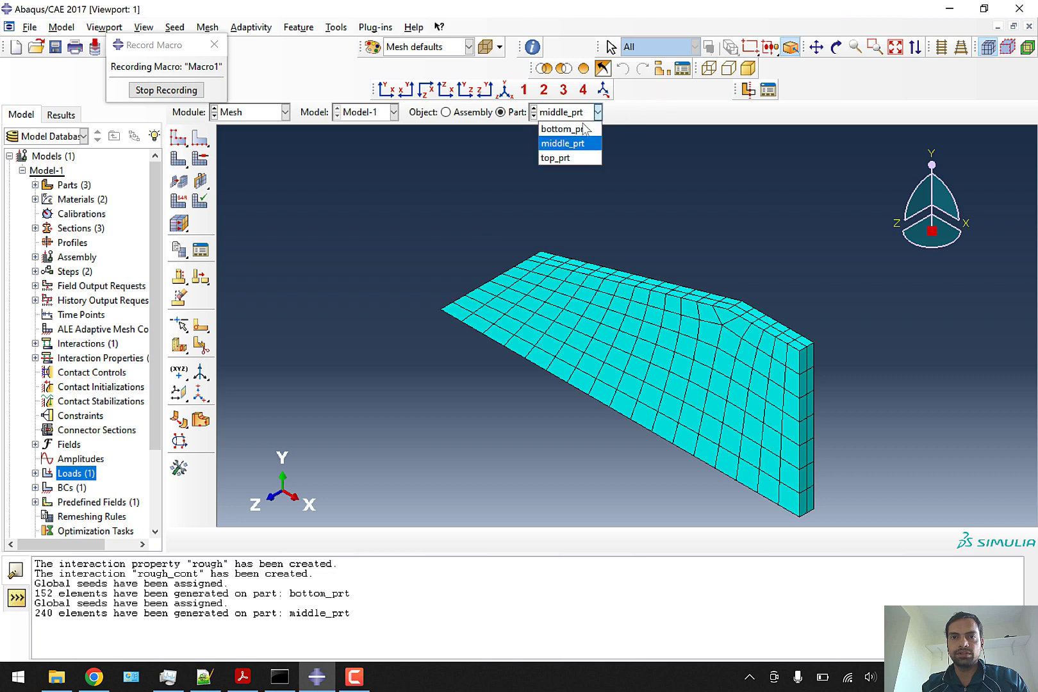
Select top_prt and give it global seeds of approximate size 1.8.
left_click(563, 157)
left_click(178, 138)
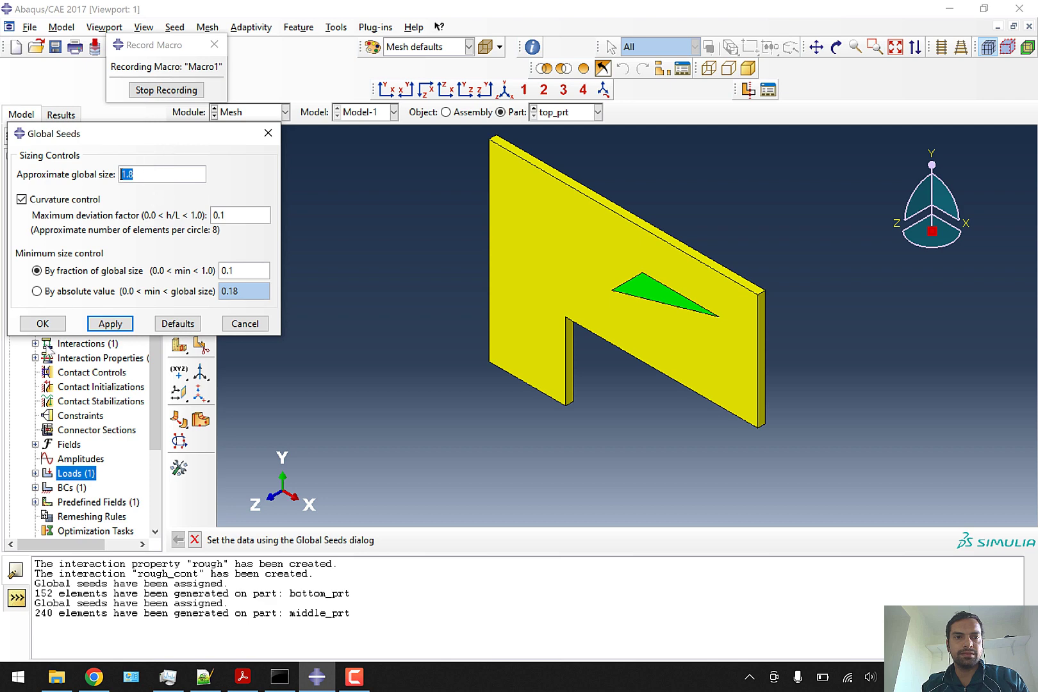
left_click(42, 325)
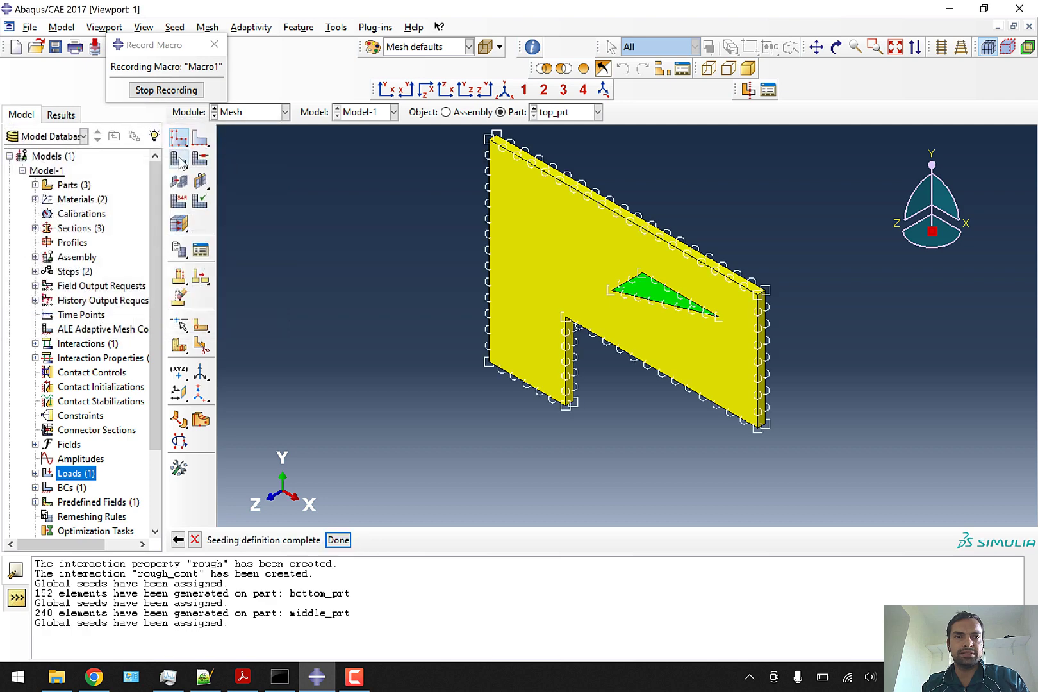
left_click(179, 158)
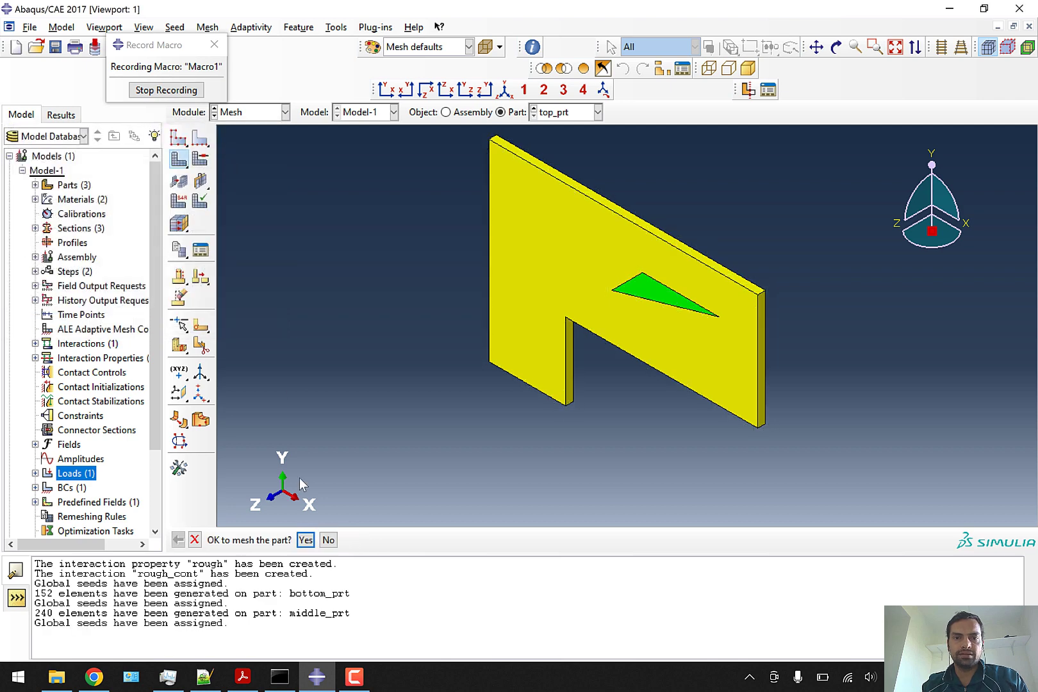
Mesh top_prt into 502 elements and move to the Job module.
left_click(305, 539)
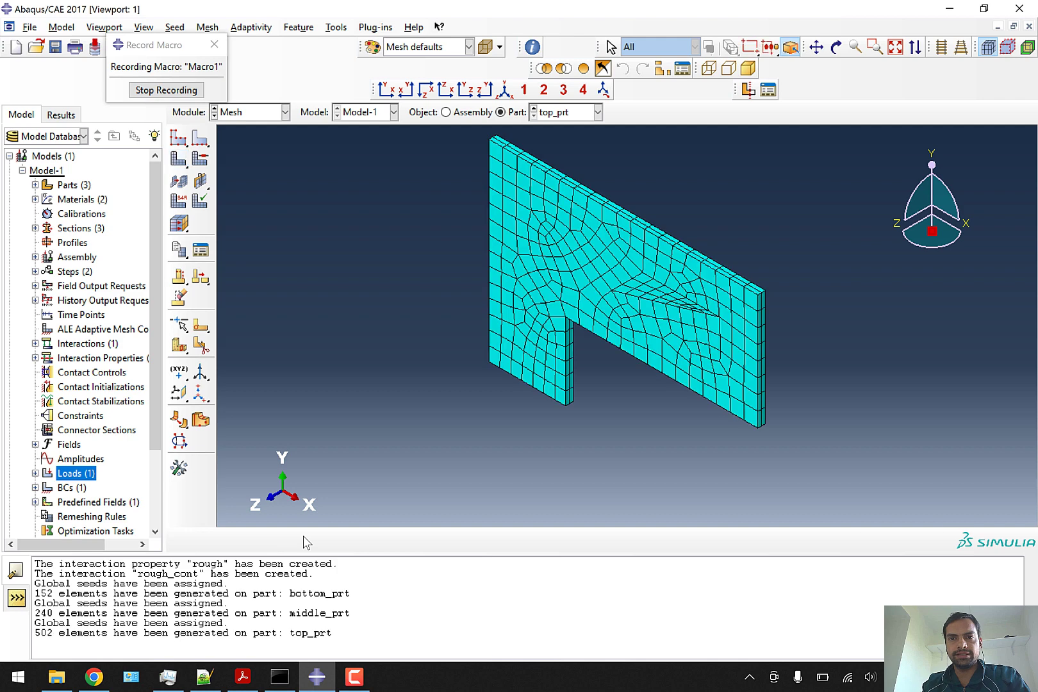
left_click(273, 111)
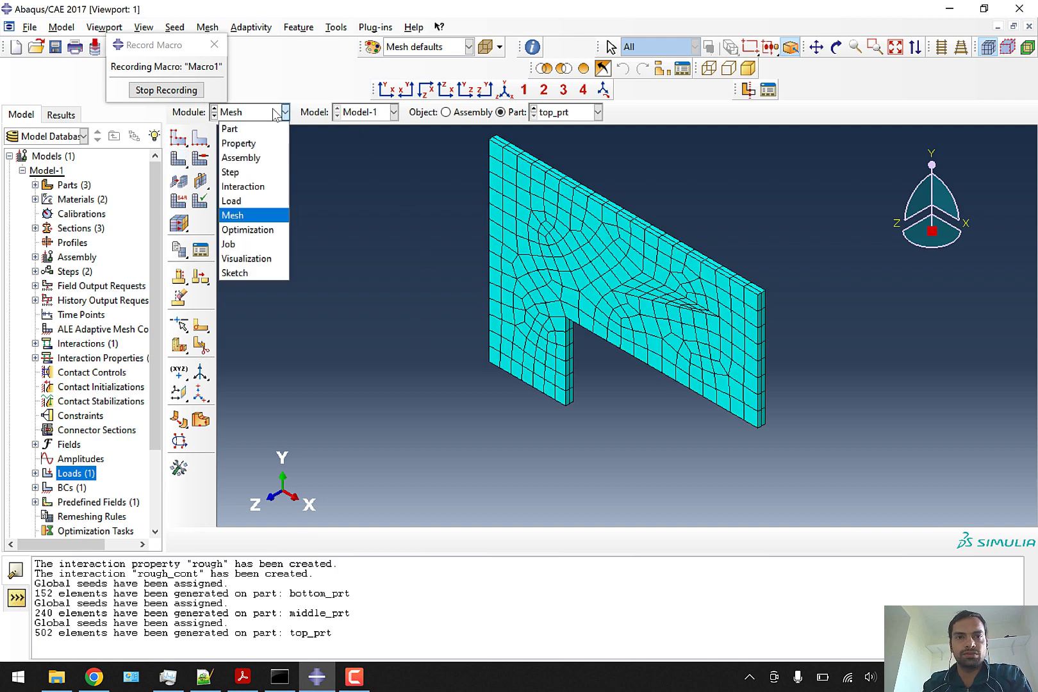
left_click(231, 243)
Create Job-1 from Model-1 and submit it for analysis.
left_click(201, 140)
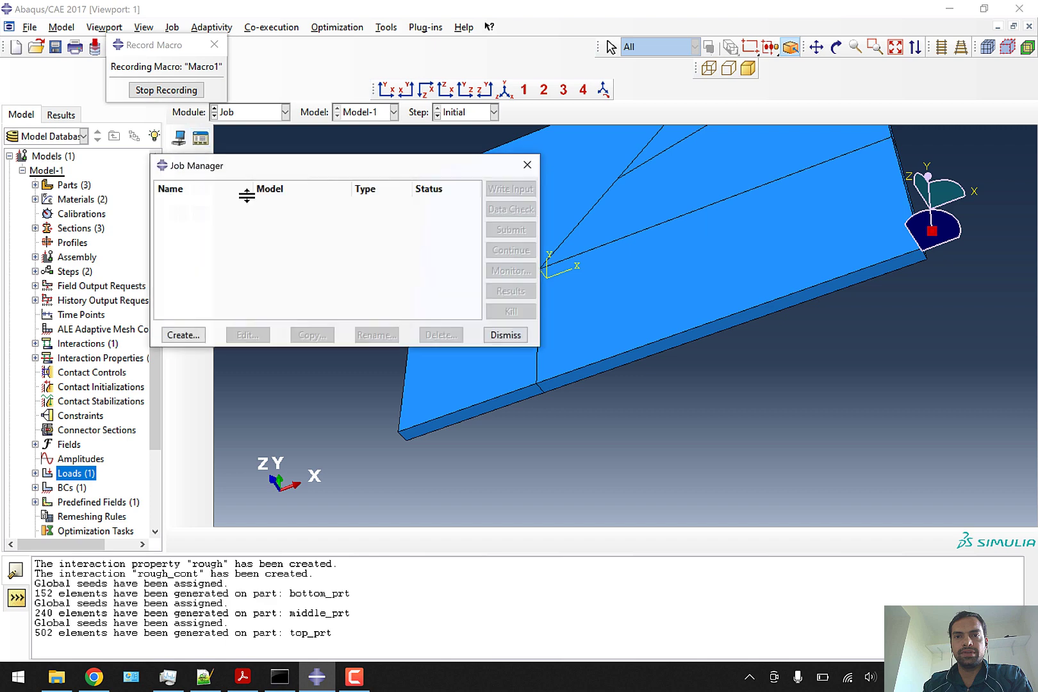
left_click(181, 335)
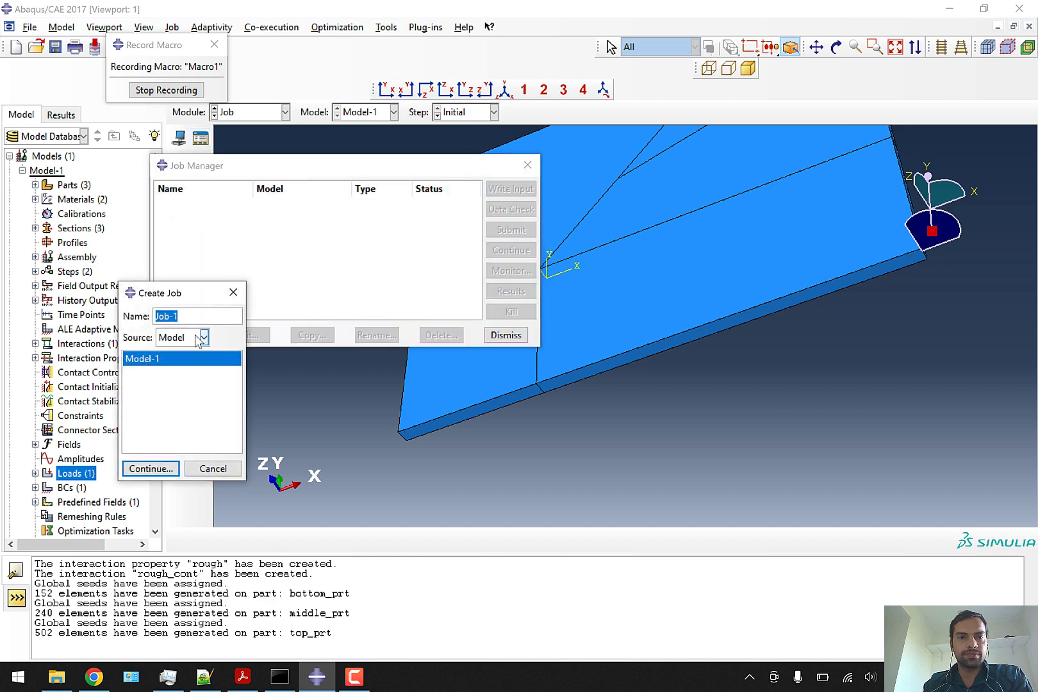
left_click(163, 470)
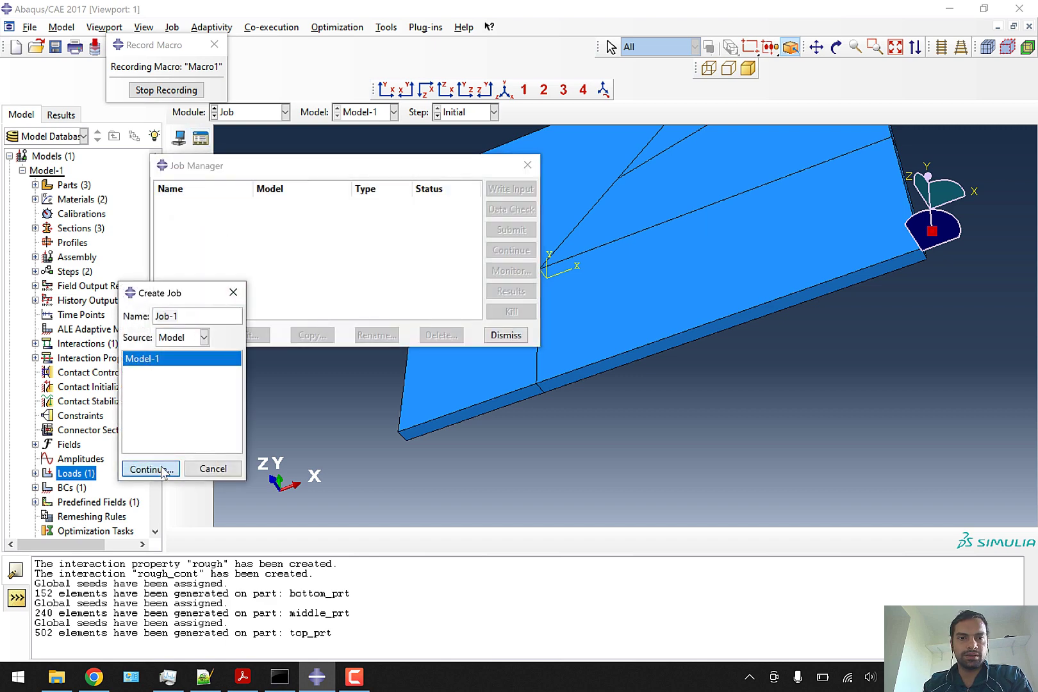
left_click(98, 449)
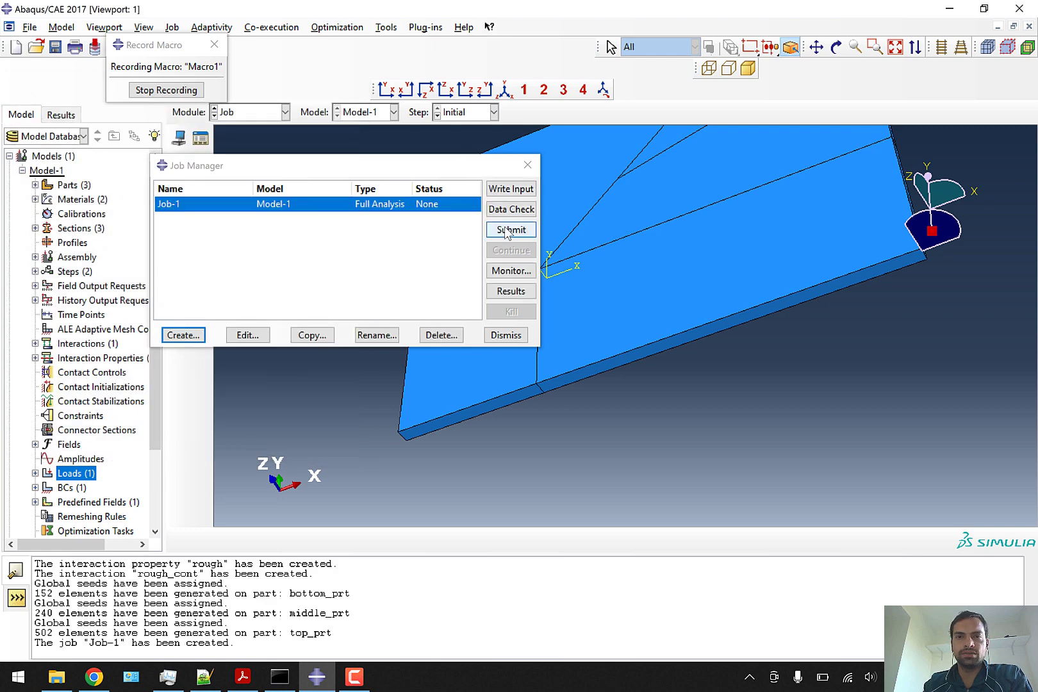
left_click(506, 231)
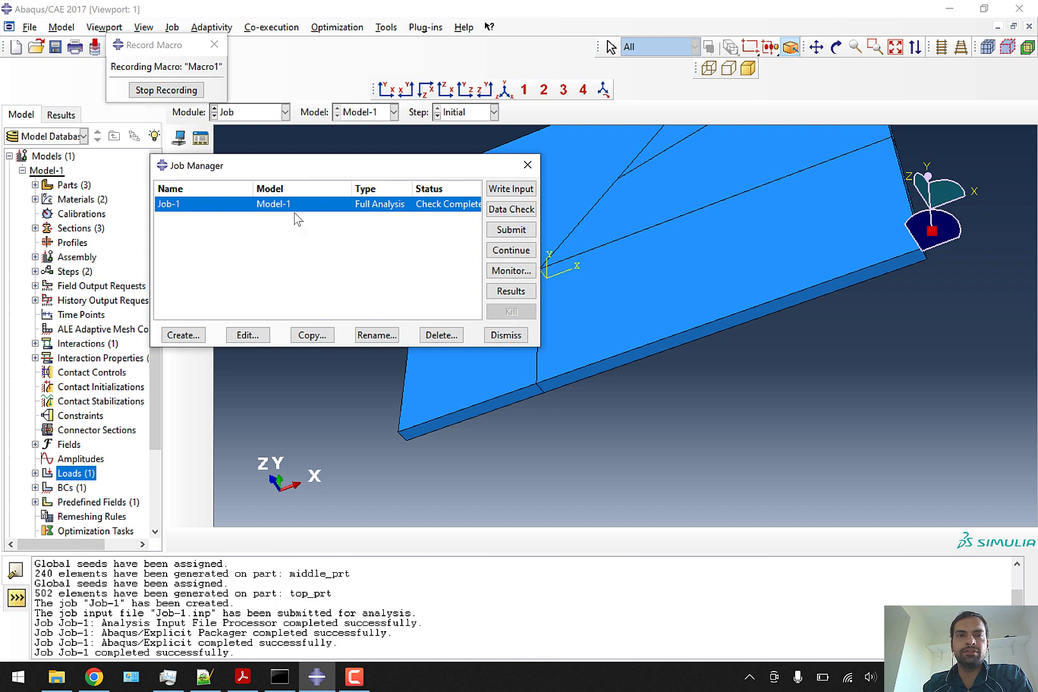
Stop recording Macro1, confirm Job-1 completed in the Job Manager, and return to Visualization.
left_click(177, 92)
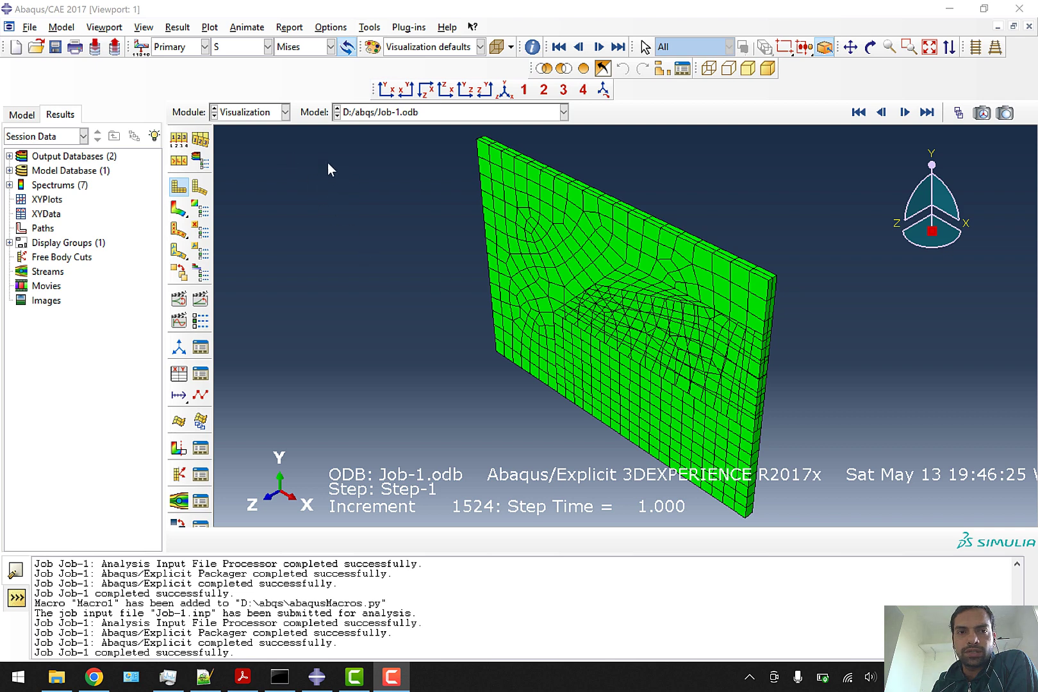
left_click(270, 116)
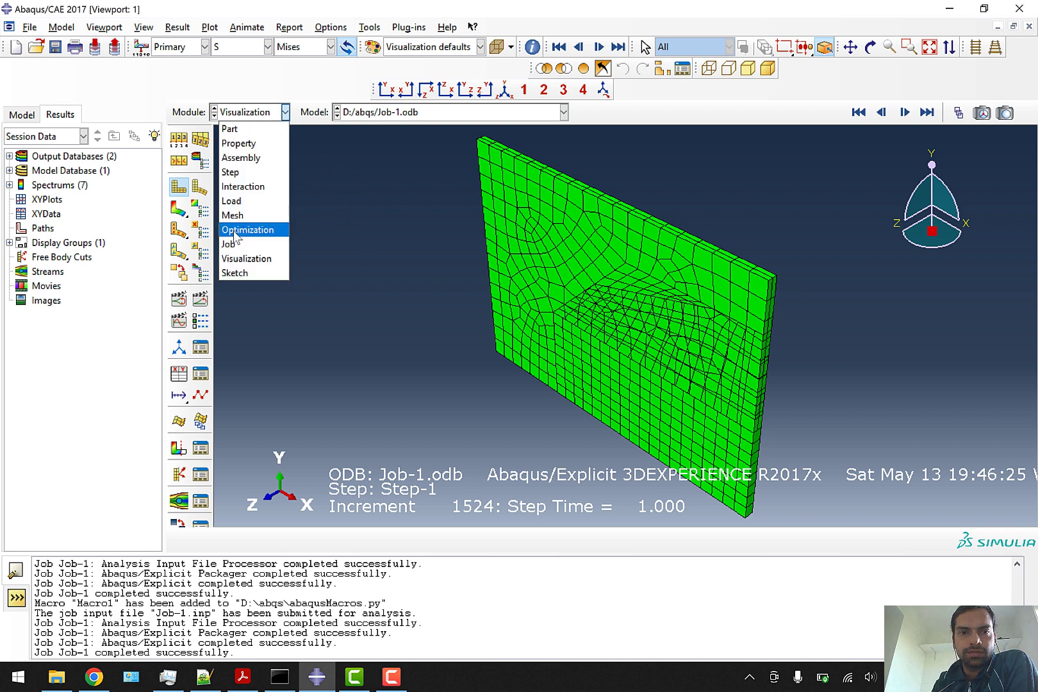
left_click(244, 245)
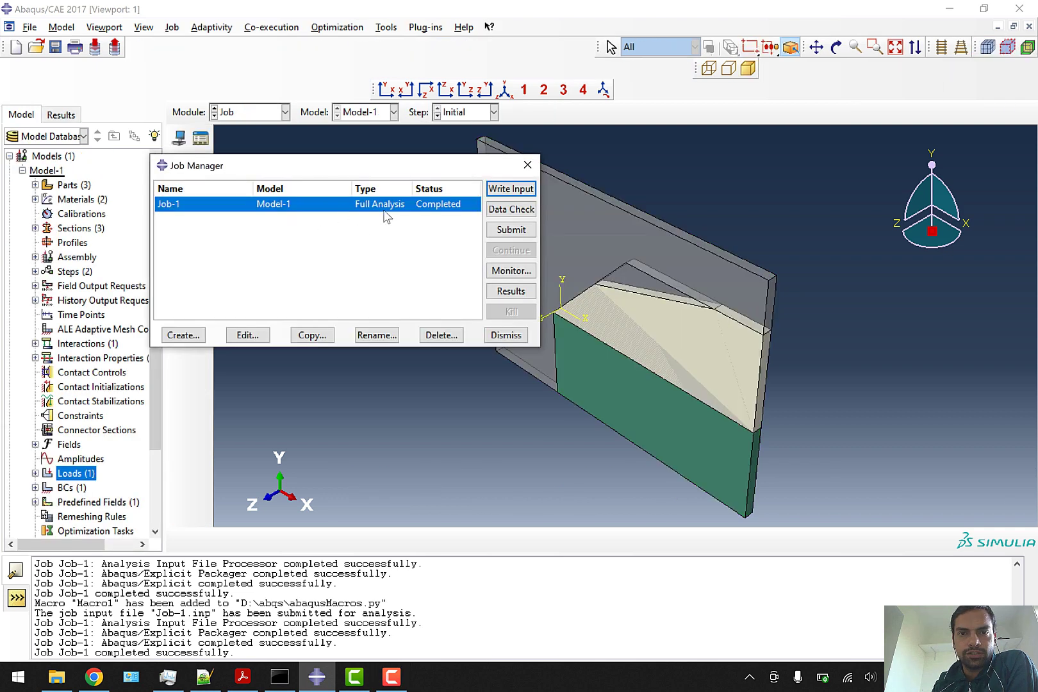
left_click(527, 166)
left_click(284, 112)
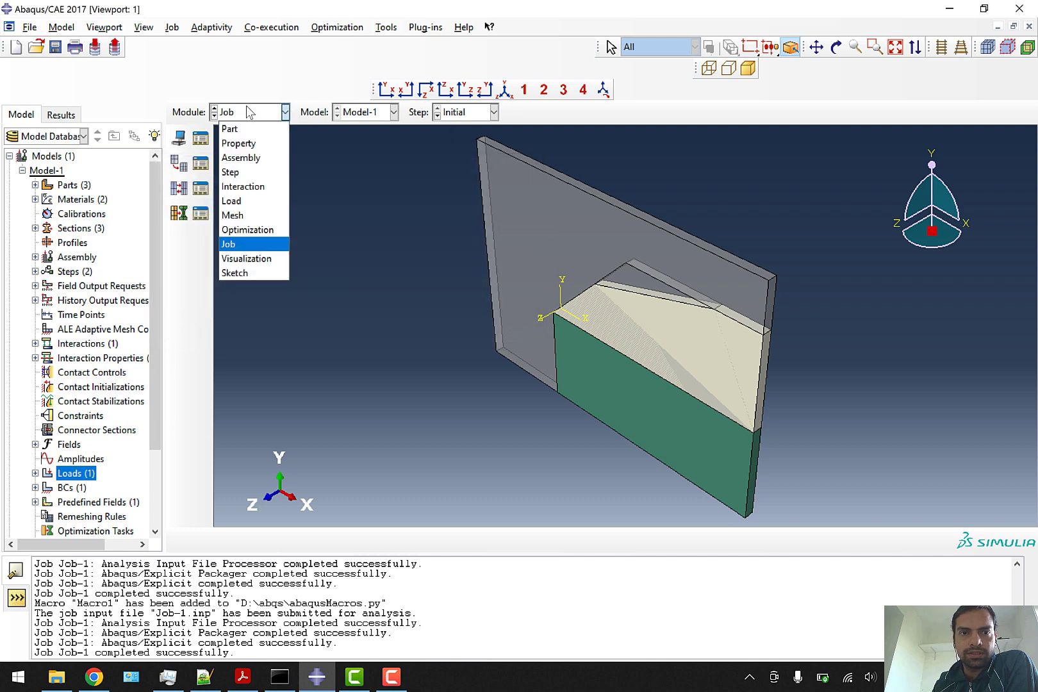
left_click(246, 258)
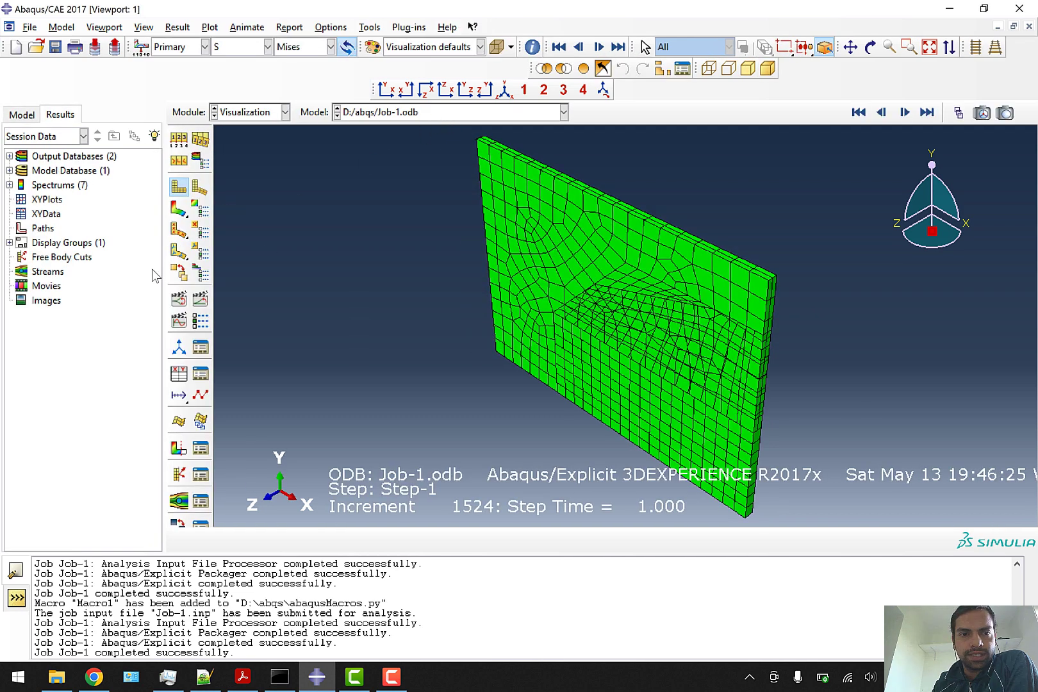
Plot Mises contours on the deformed shape with the EVF_VOID view cut on, and bring up the View Cut Manager.
left_click(179, 208)
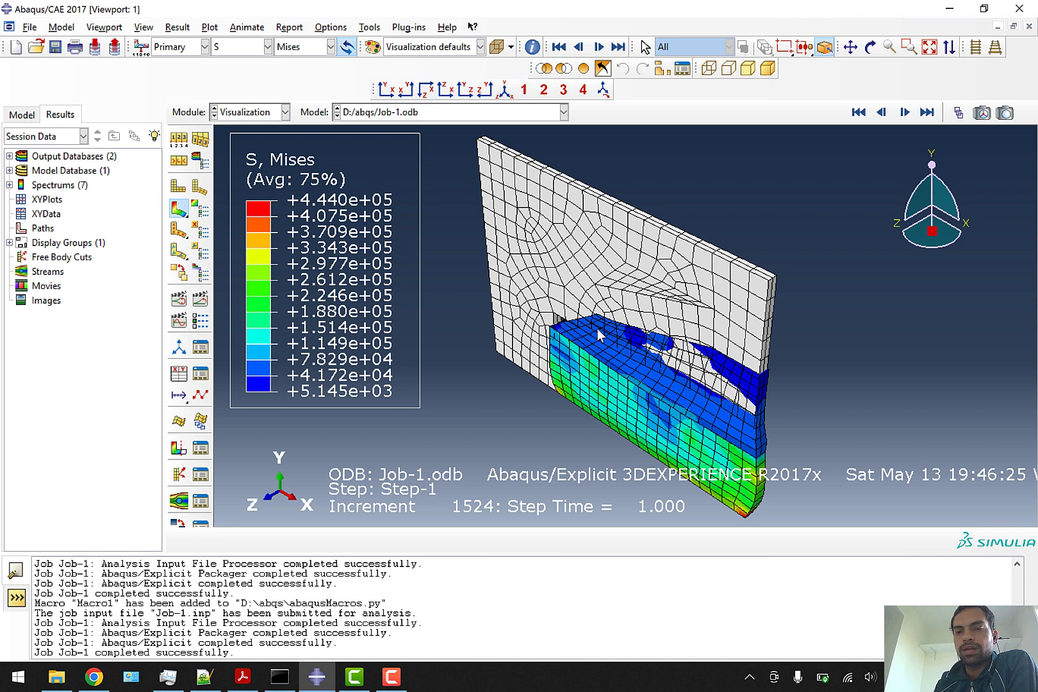
left_click(179, 448)
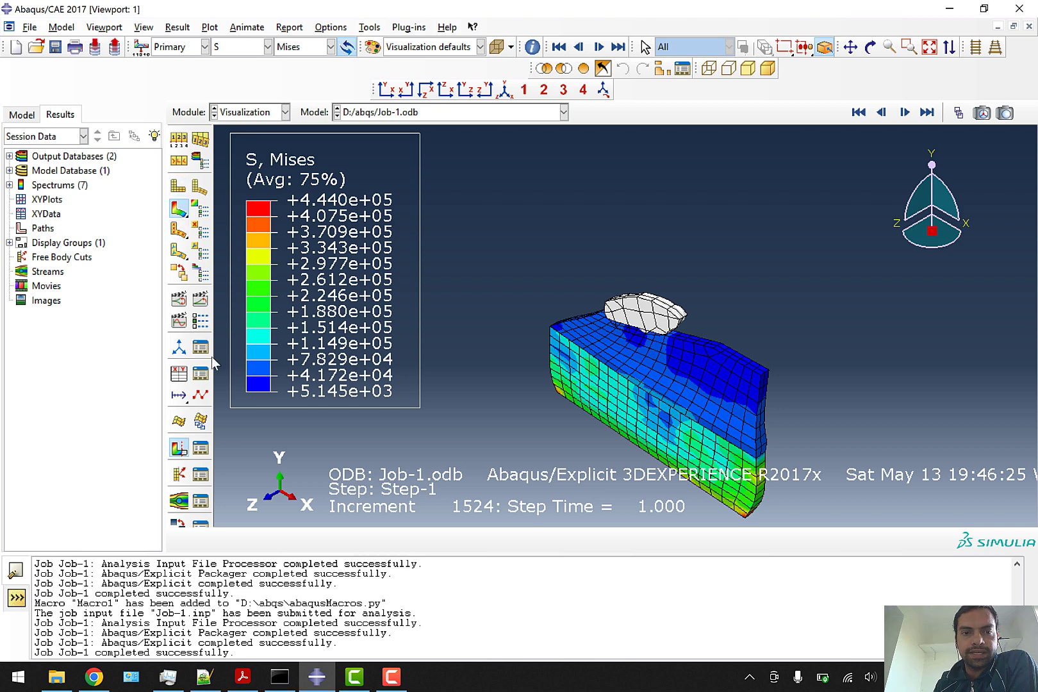
left_click(201, 449)
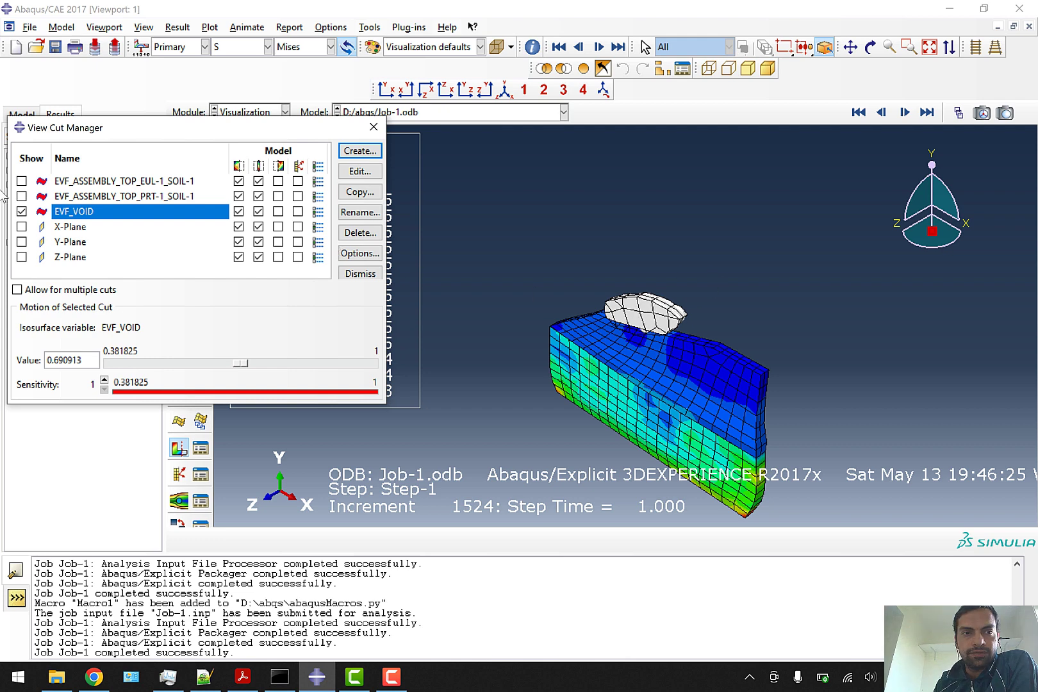
Keep the EVF_VOID cut and move the results from frame 0 to frame 16 (step time 0.8007).
left_click(22, 196)
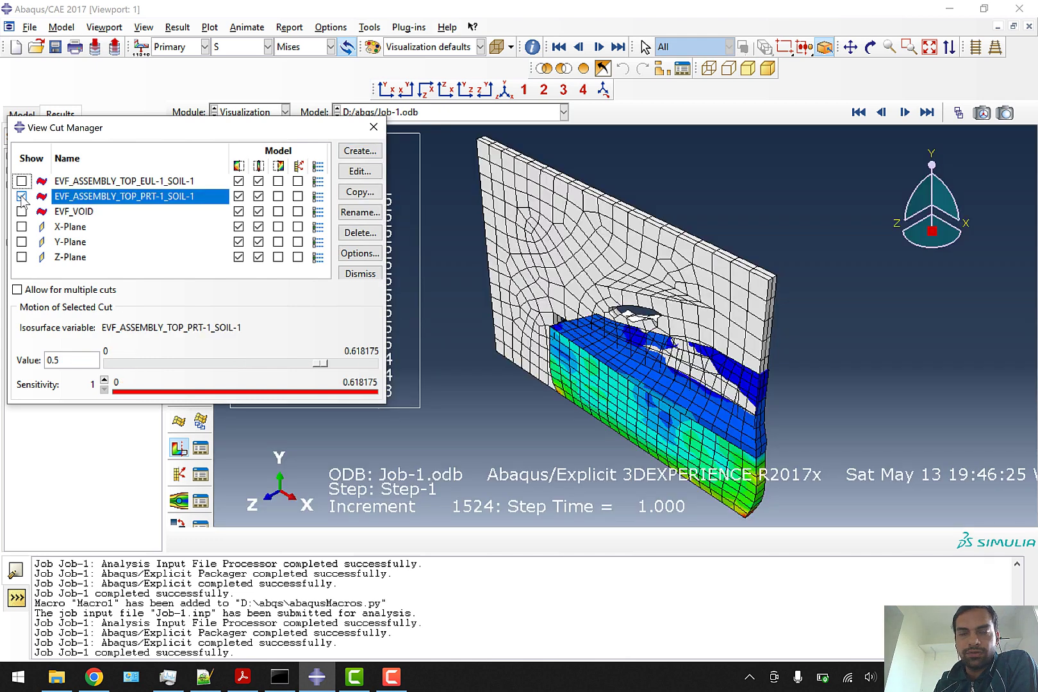
left_click(21, 212)
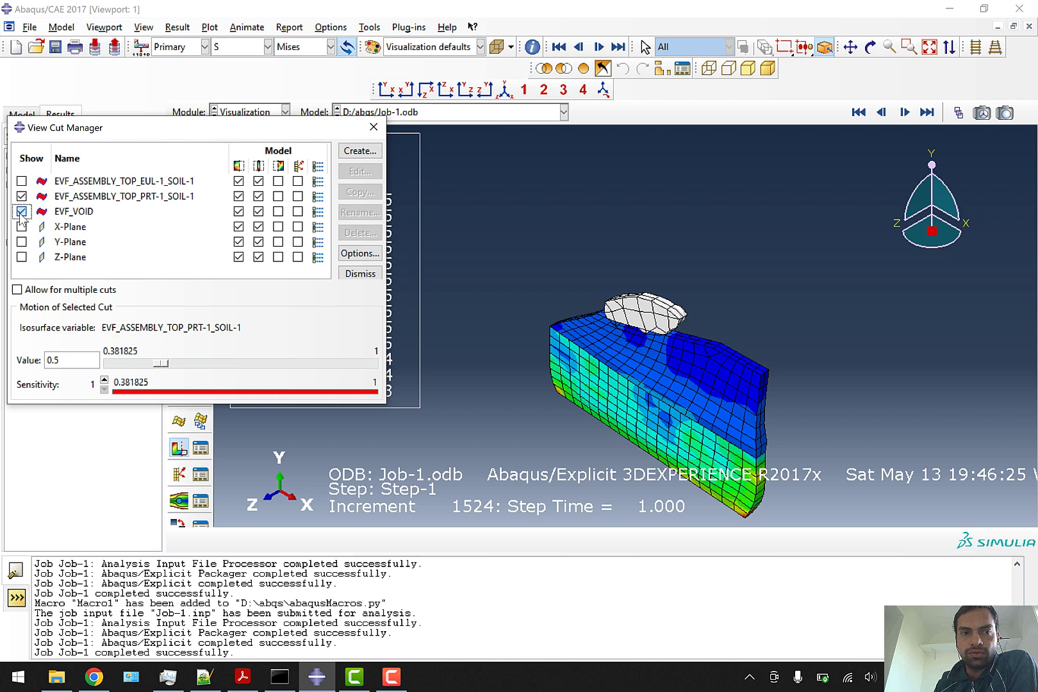
left_click(955, 119)
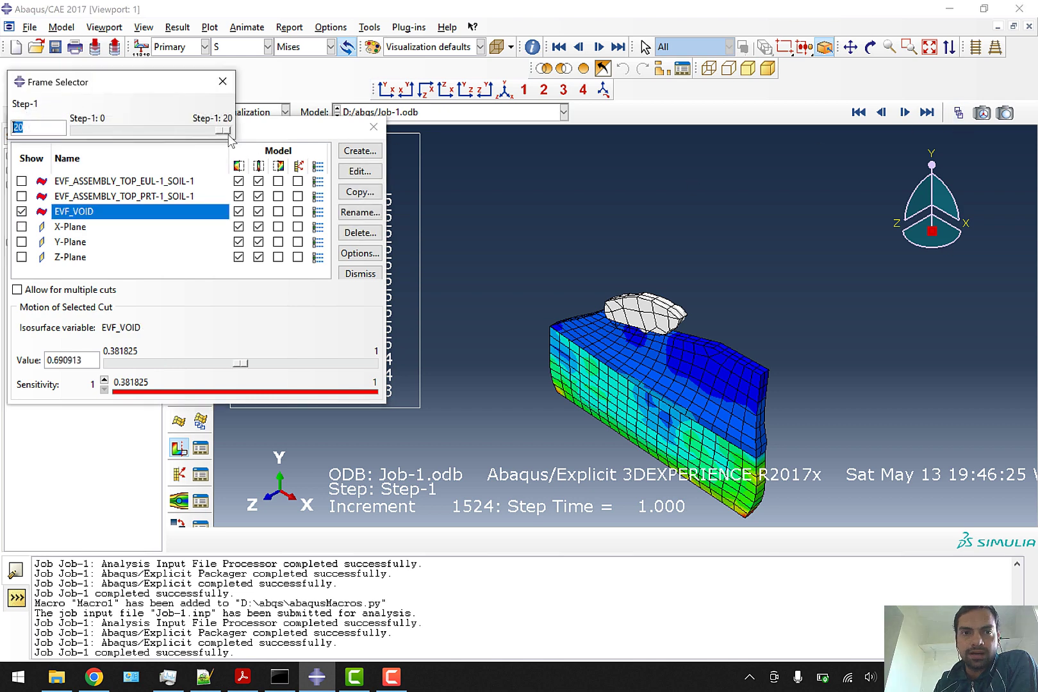
left_click(86, 131)
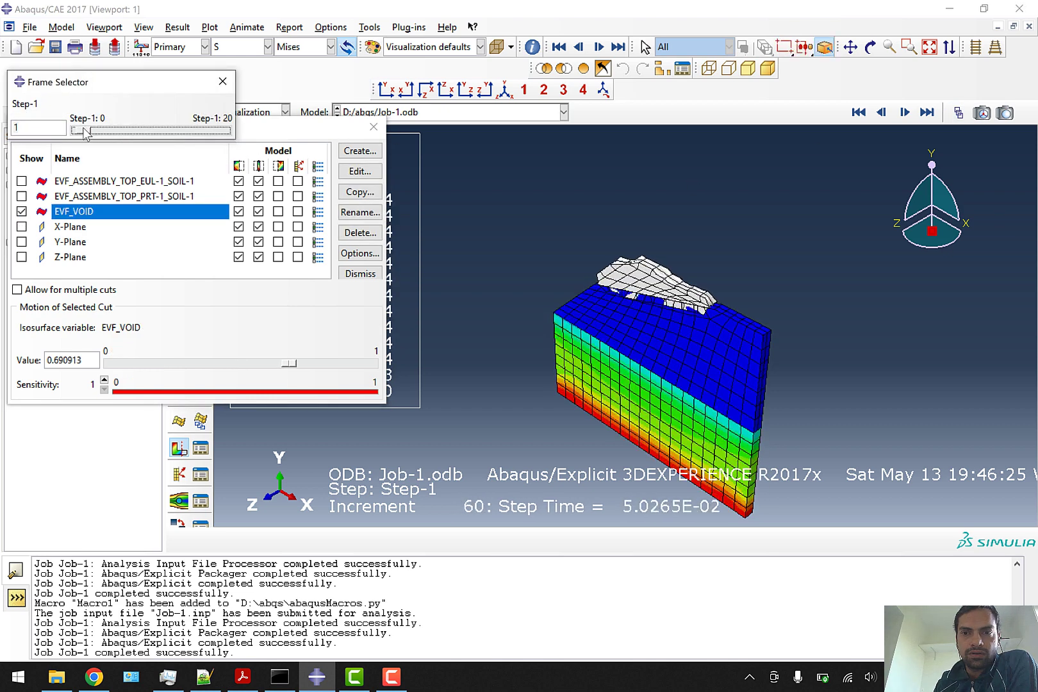
left_click_drag(85, 132, 78, 132)
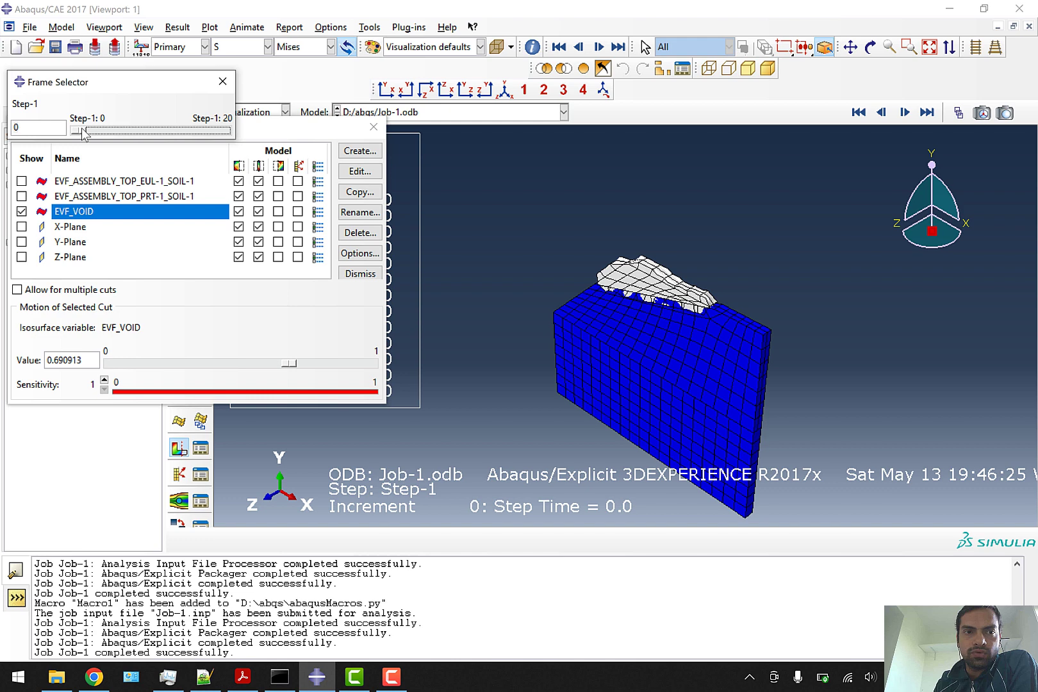
left_click_drag(84, 133, 195, 139)
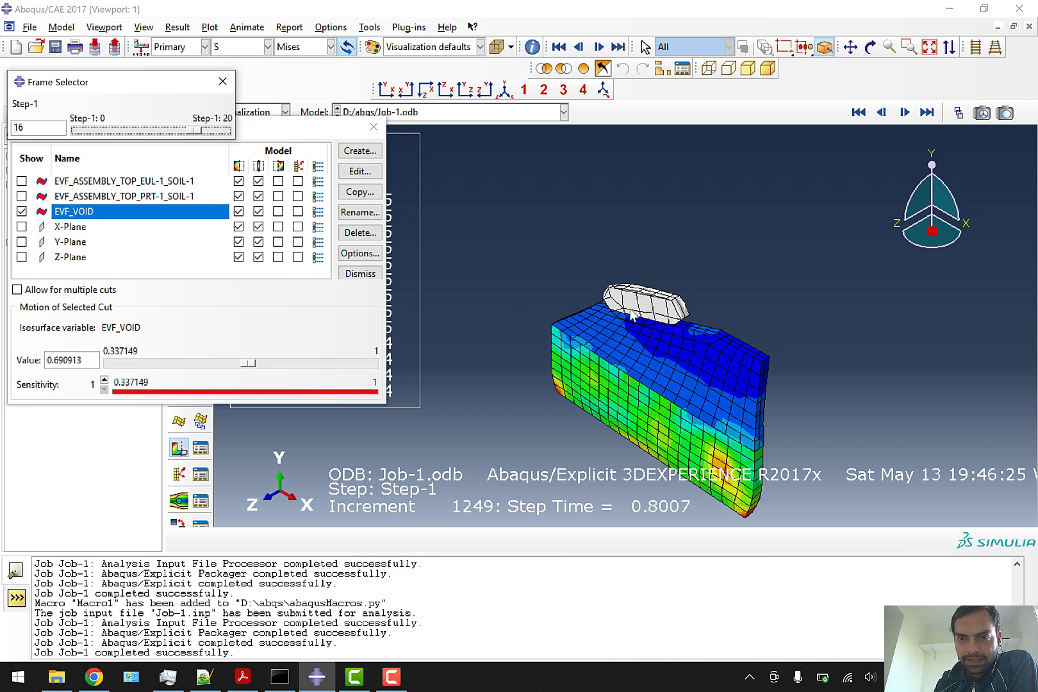
scroll(629, 324, "down", 6)
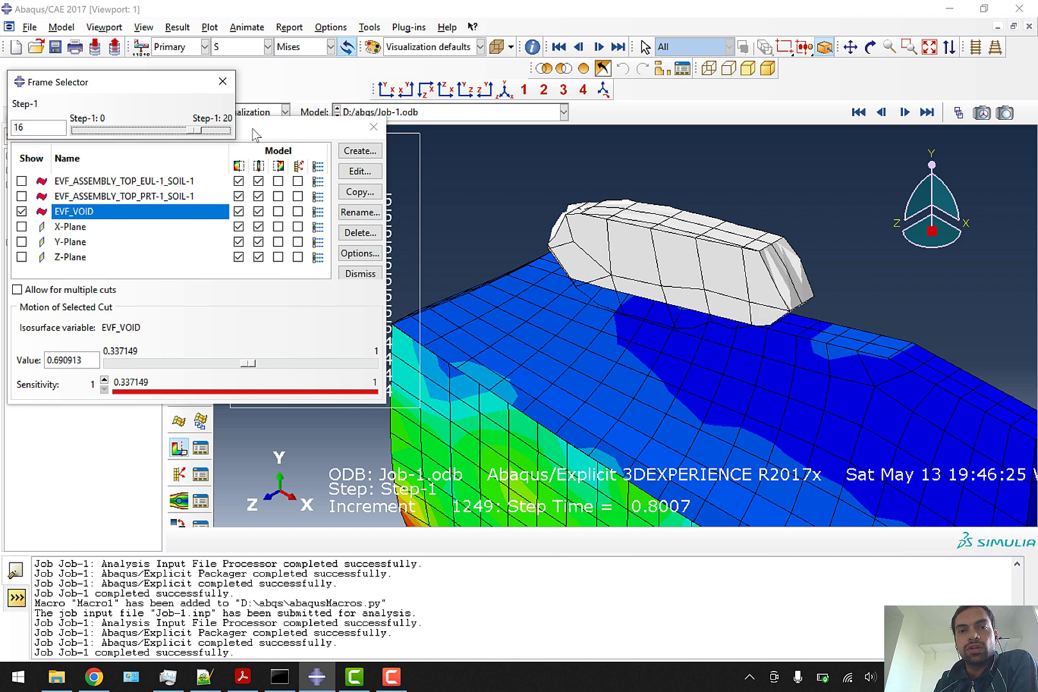
left_click(222, 81)
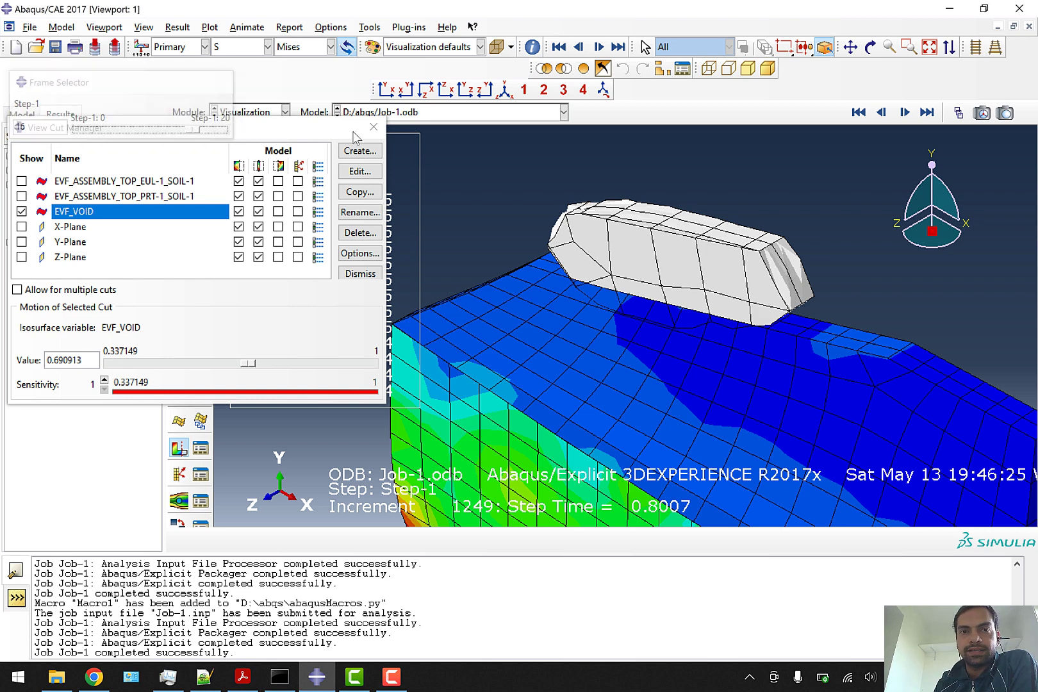
Close the View Cut Manager and switch to the Assembly module.
left_click(373, 127)
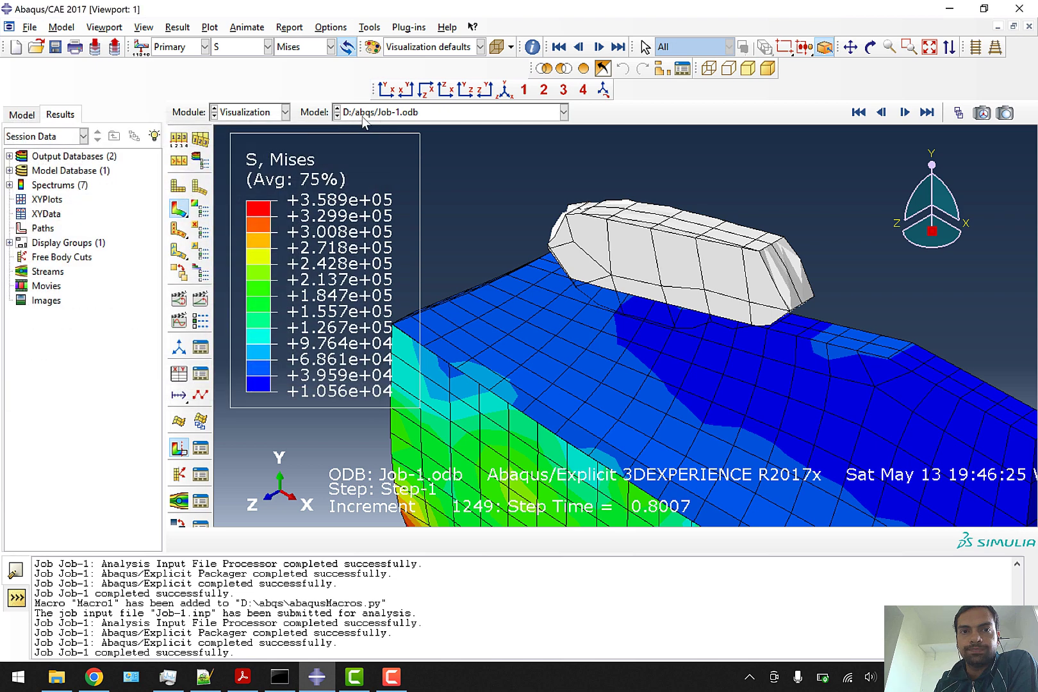
left_click(269, 112)
left_click(246, 159)
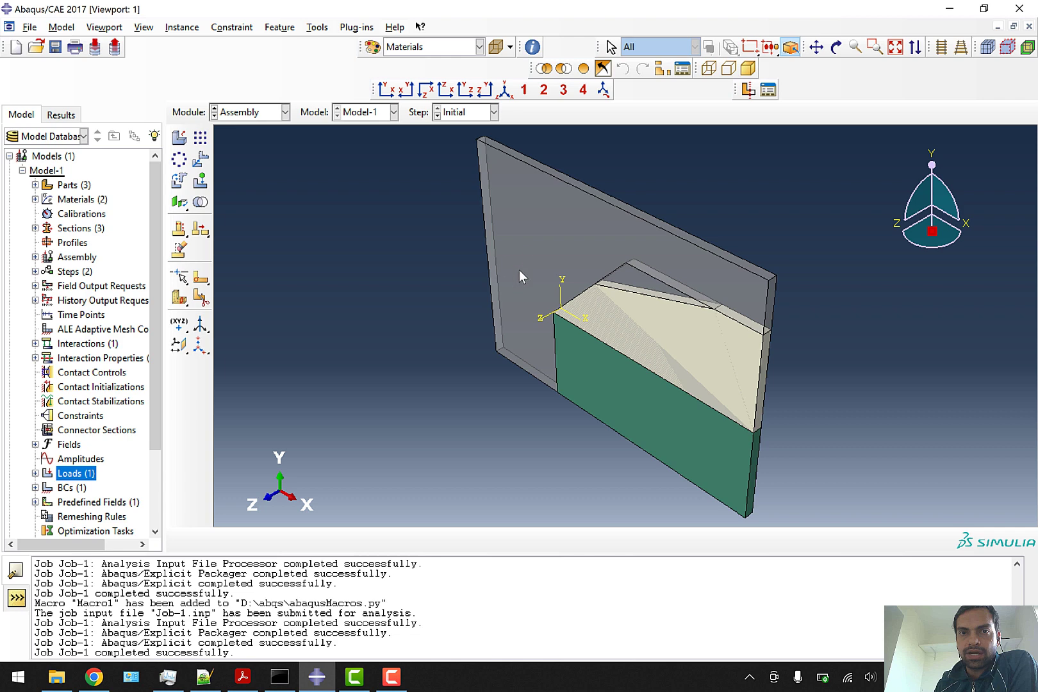
left_click(372, 47)
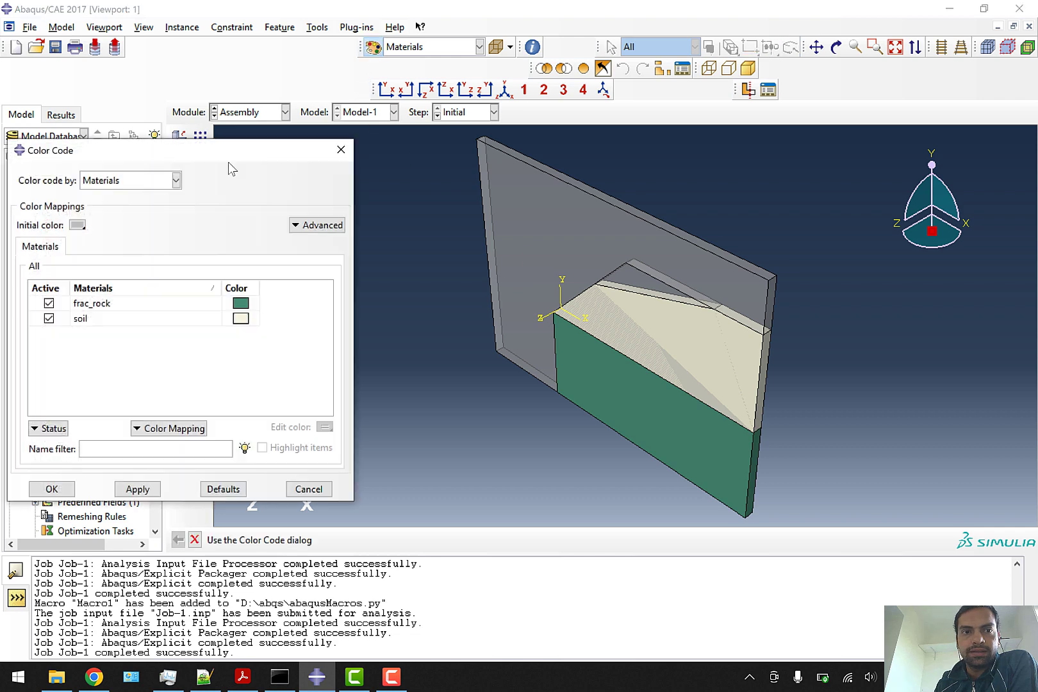
left_click(343, 152)
Colour the assembly by Sections: eul_section green, rock_section beige, soil_section red.
left_click(422, 47)
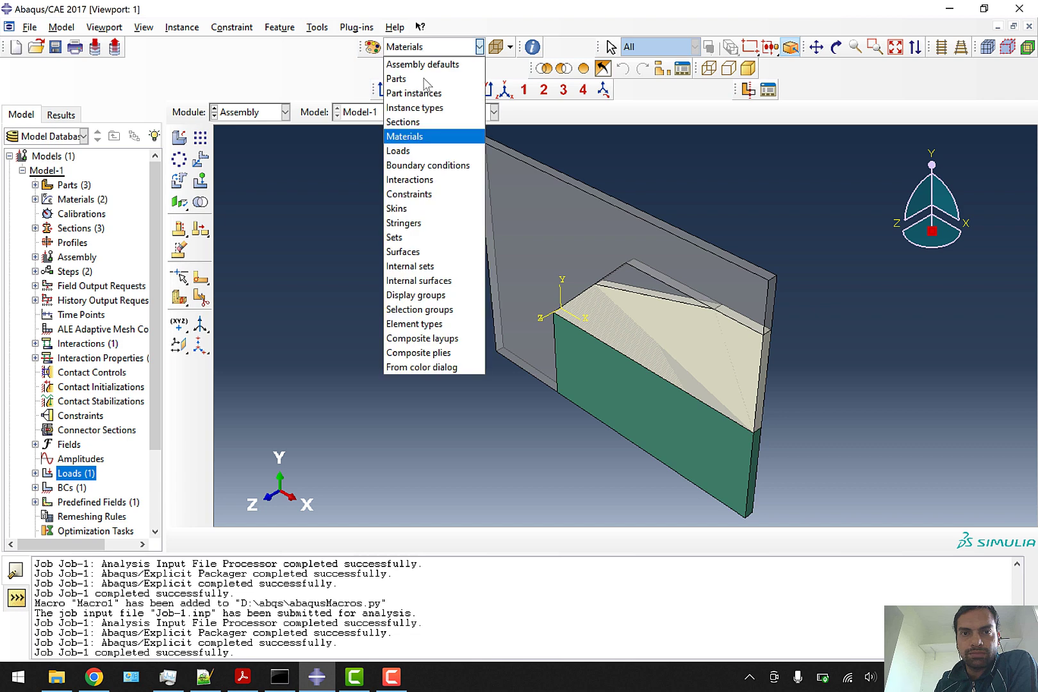
left_click(423, 122)
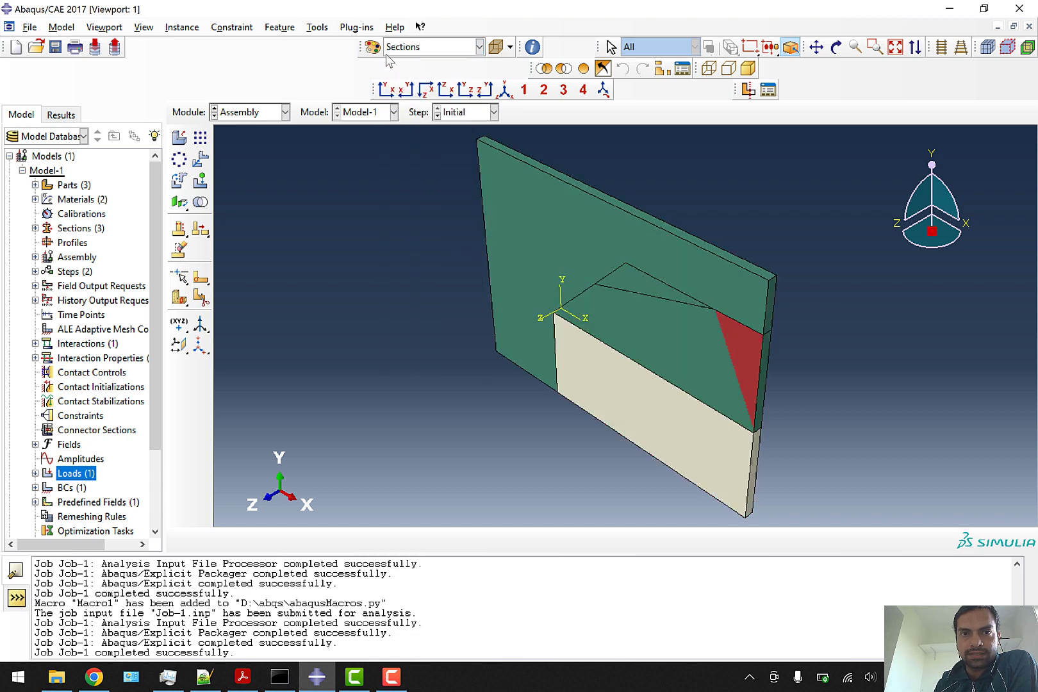
left_click(373, 47)
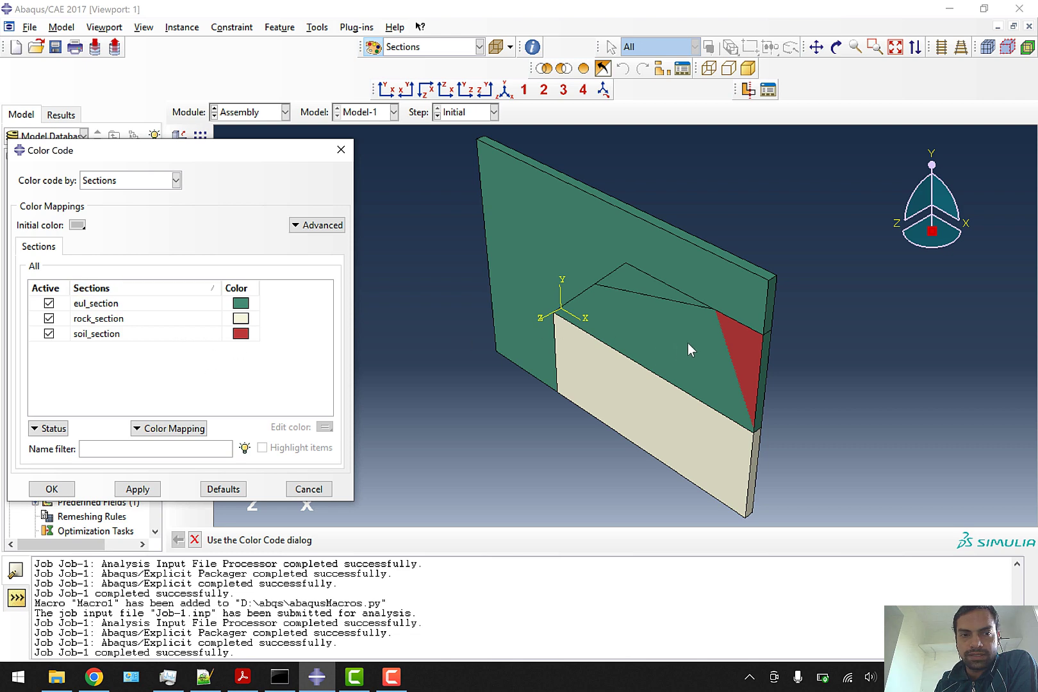
scroll(725, 345, "up", 3)
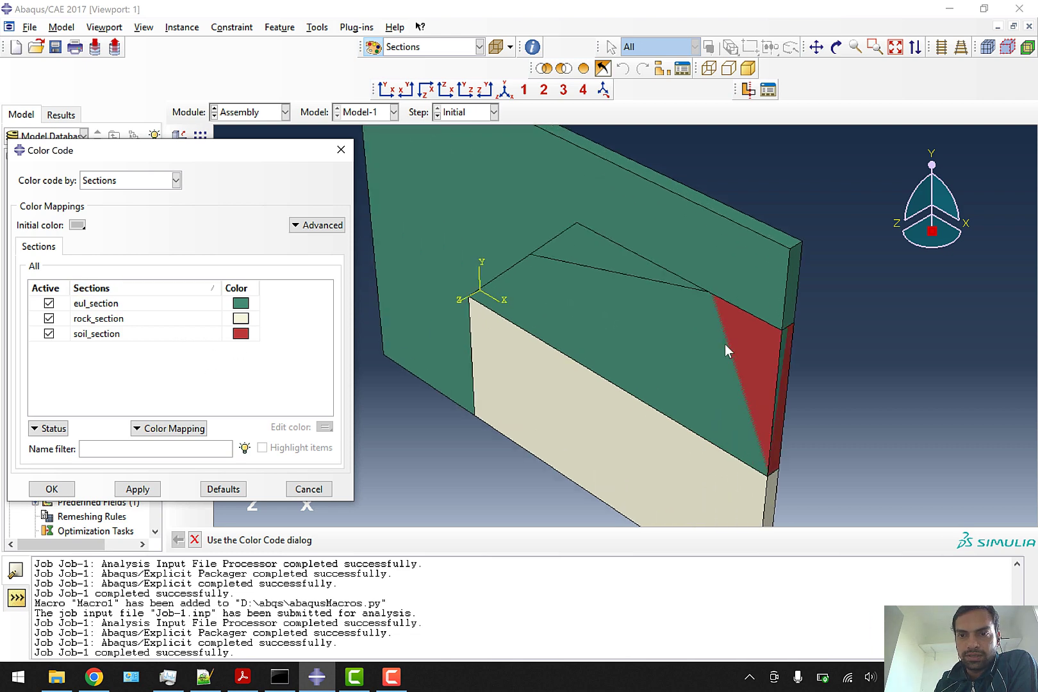
scroll(725, 344, "down", 1)
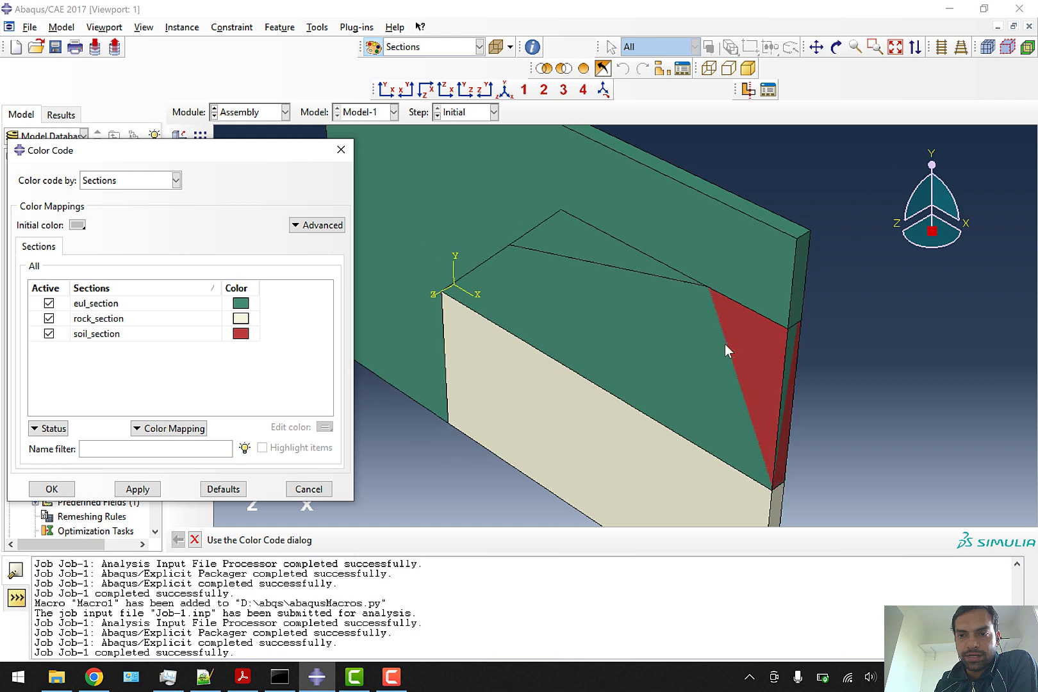
scroll(725, 345, "up", 1)
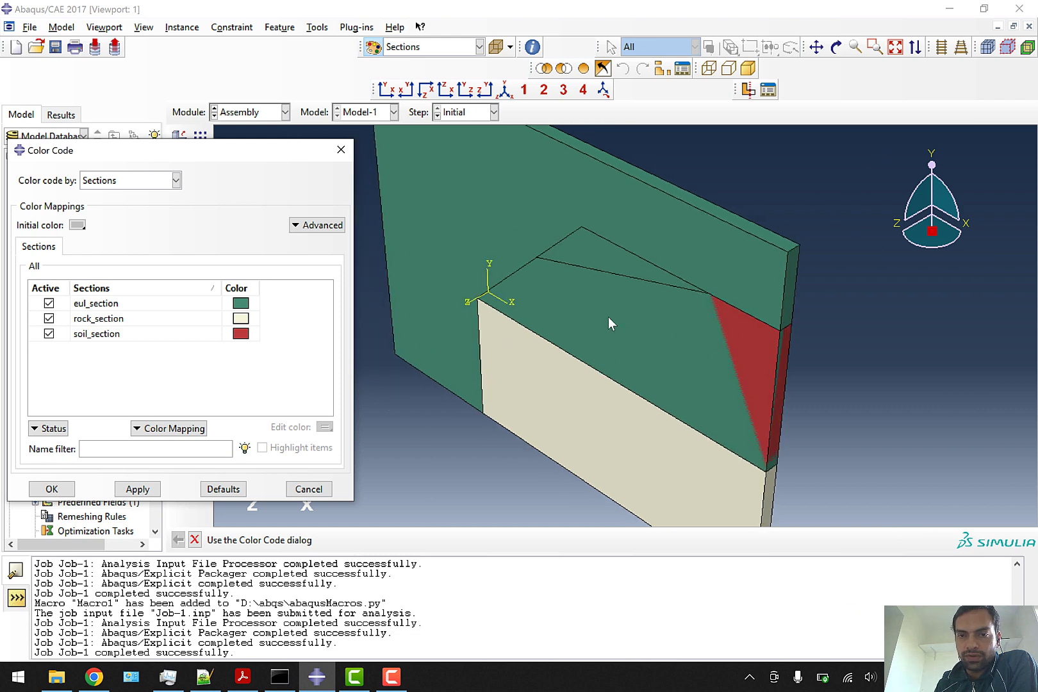
left_click(341, 149)
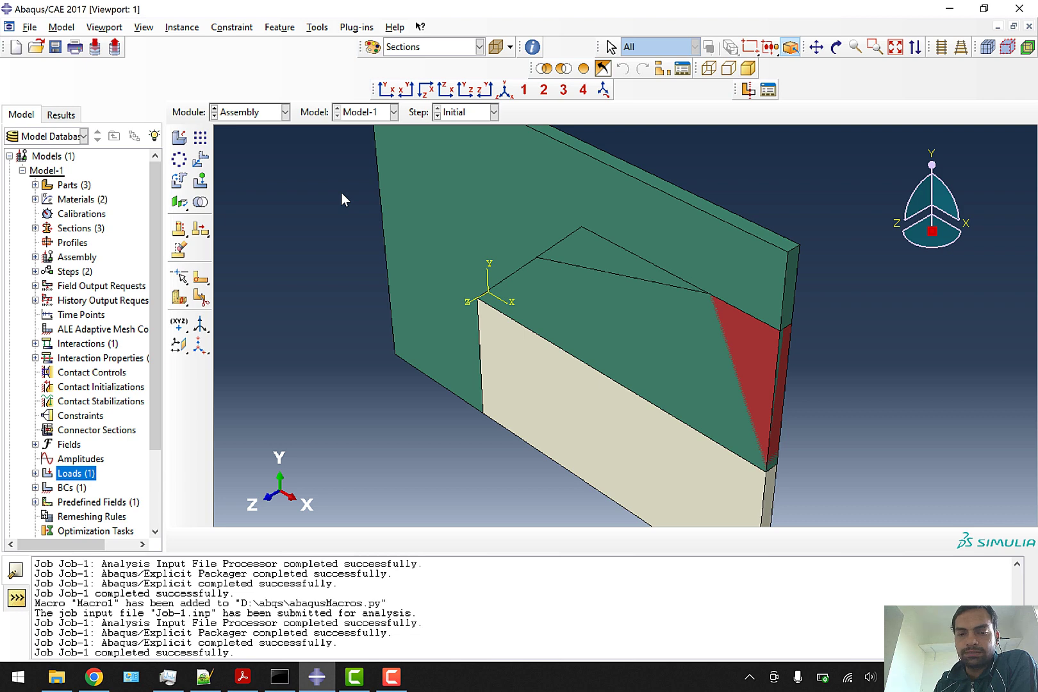
Switch the Module from Assembly back to Visualization to view the Job-1 Mises results.
left_click(285, 112)
left_click(252, 260)
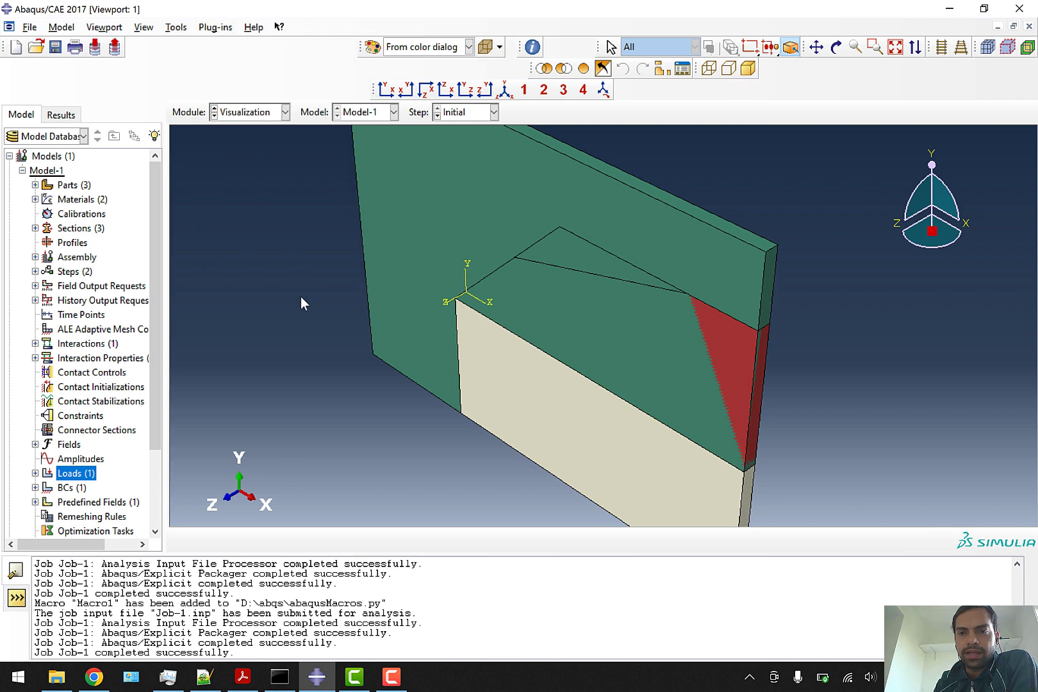